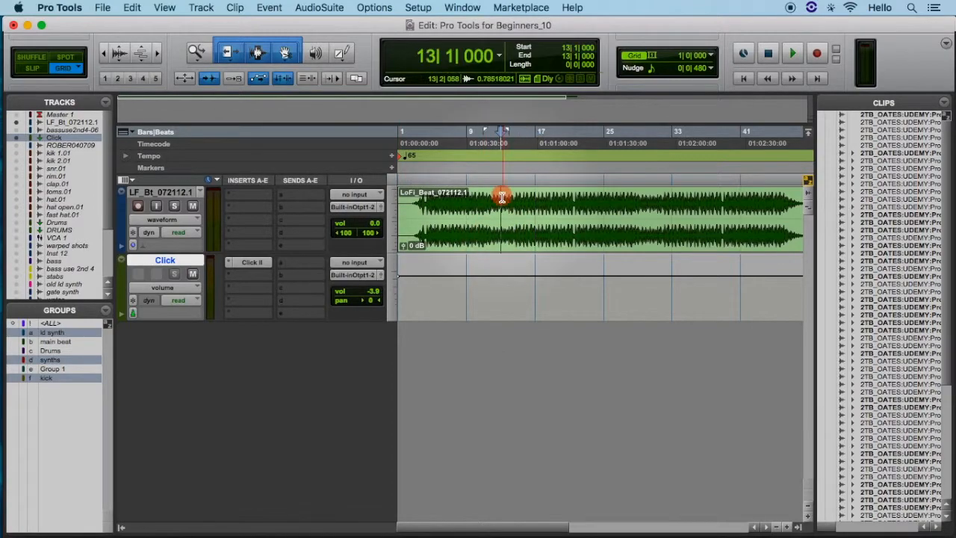
Step: Tap in the starting tempo at 75 BPM in the Tempo Change dialog while the LoFi beat plays
left_click(401, 161)
double_click(401, 160)
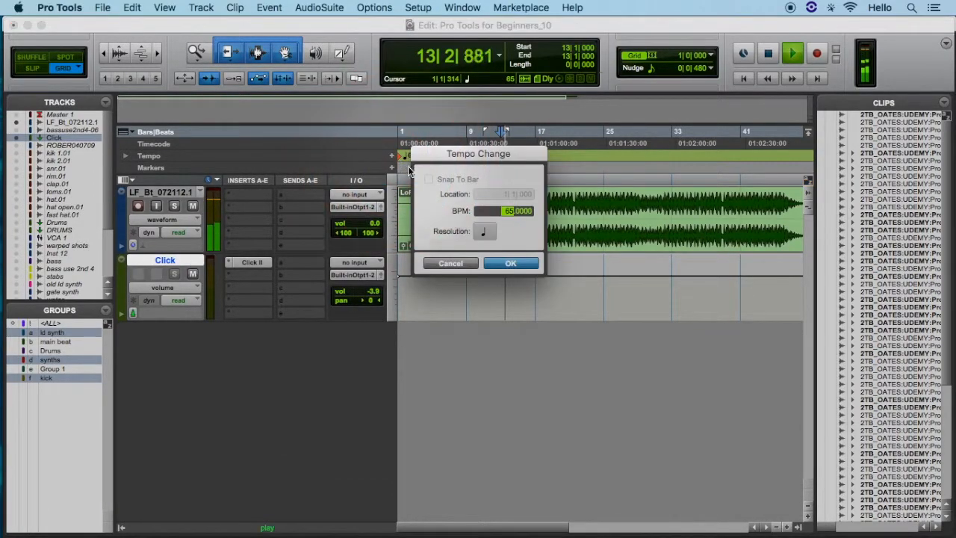
key("t")
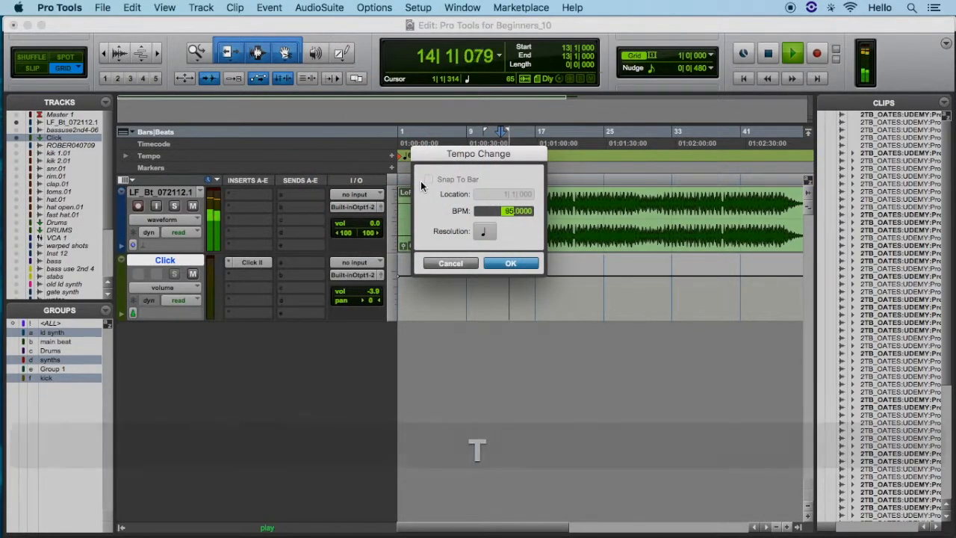
type("87")
key("t")
key("t")
key("t")
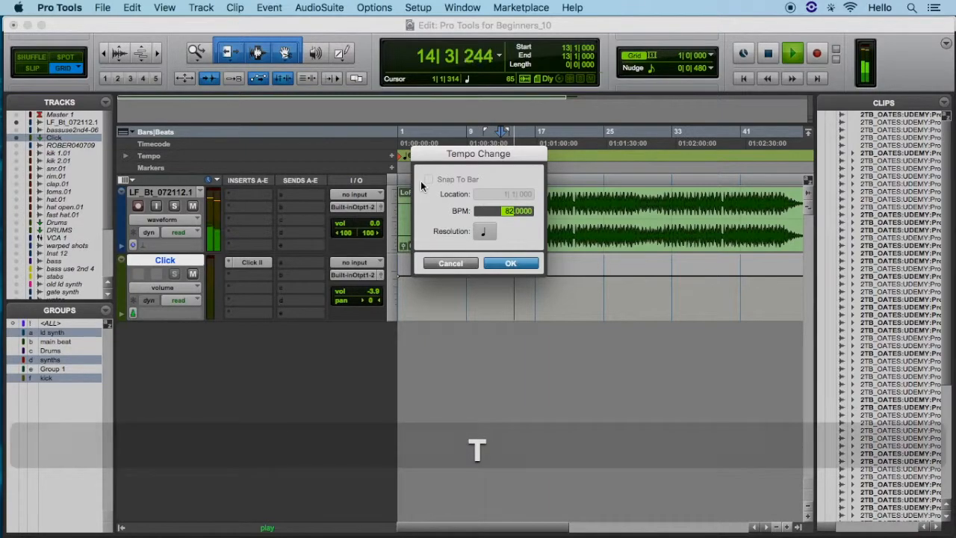
key("t")
key("t")
key("t")
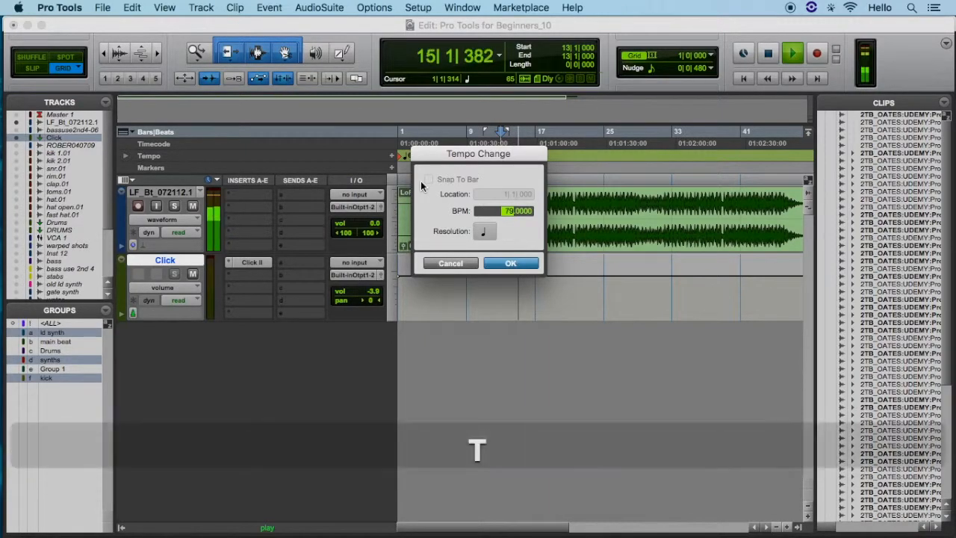
key("t")
key("t")
key("t")
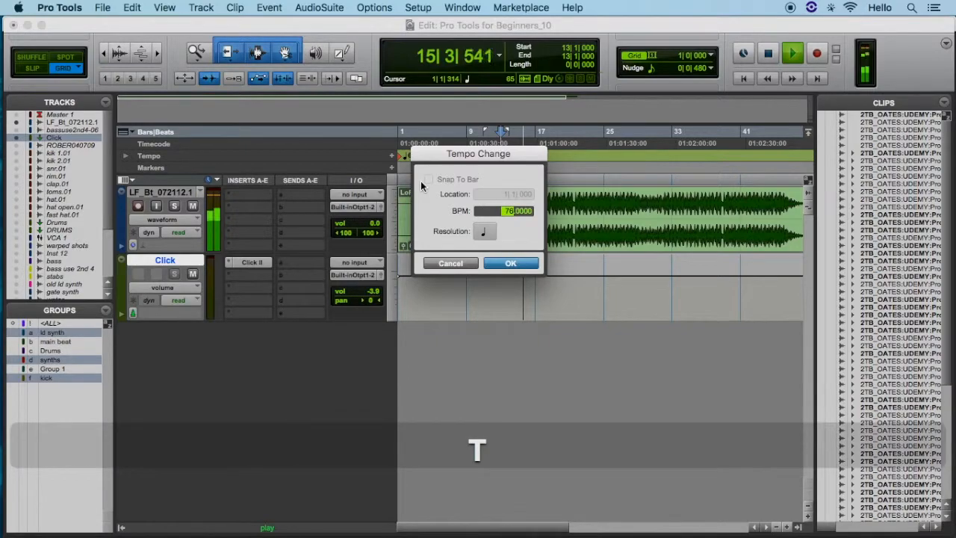
key("t")
key("t")
key("t")
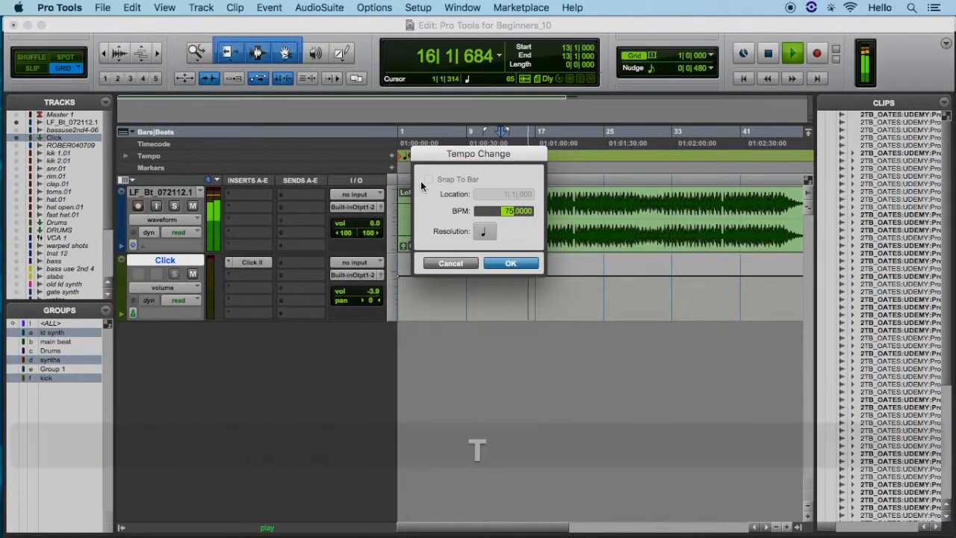
key("t")
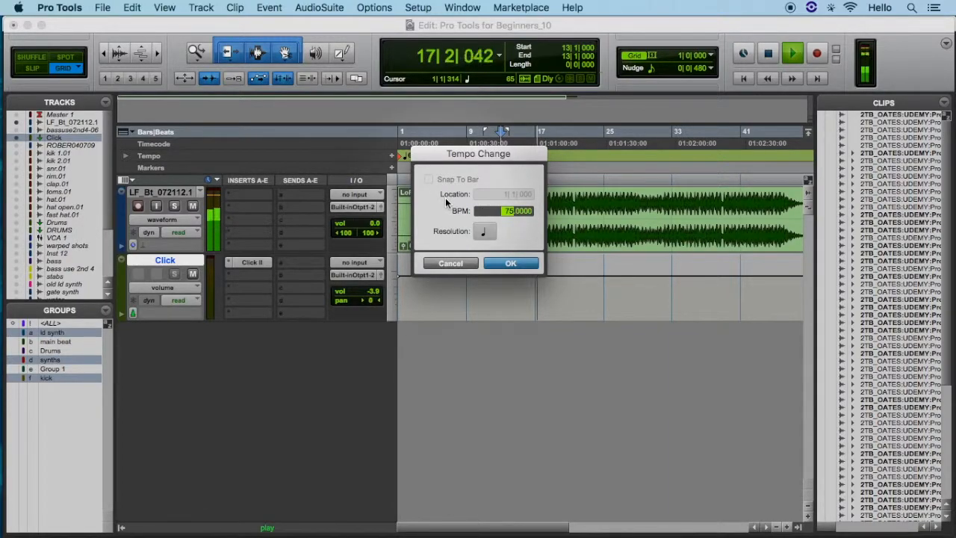
key("Return")
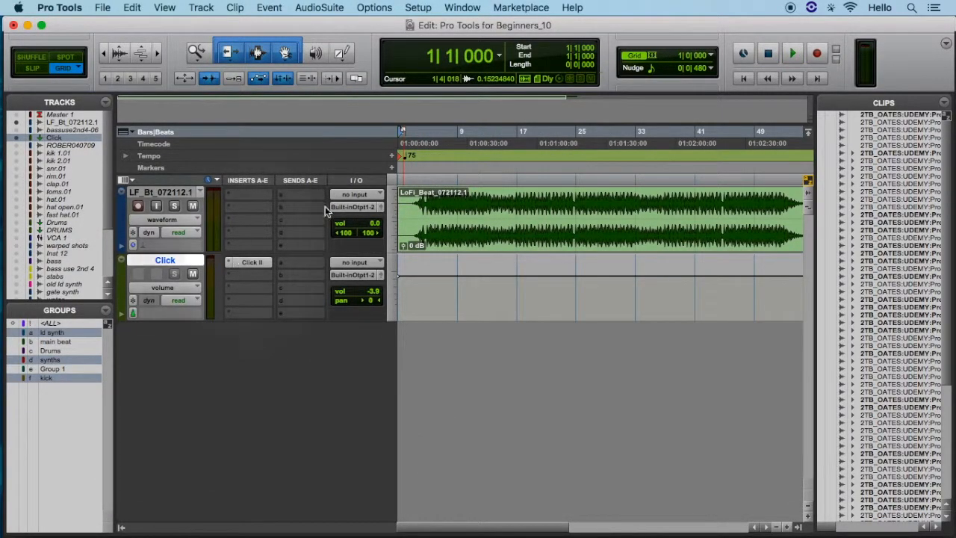
Step: Enable the metronome in the Transport window, close the window, and briefly play the session from the start to hear the click
left_click(462, 7)
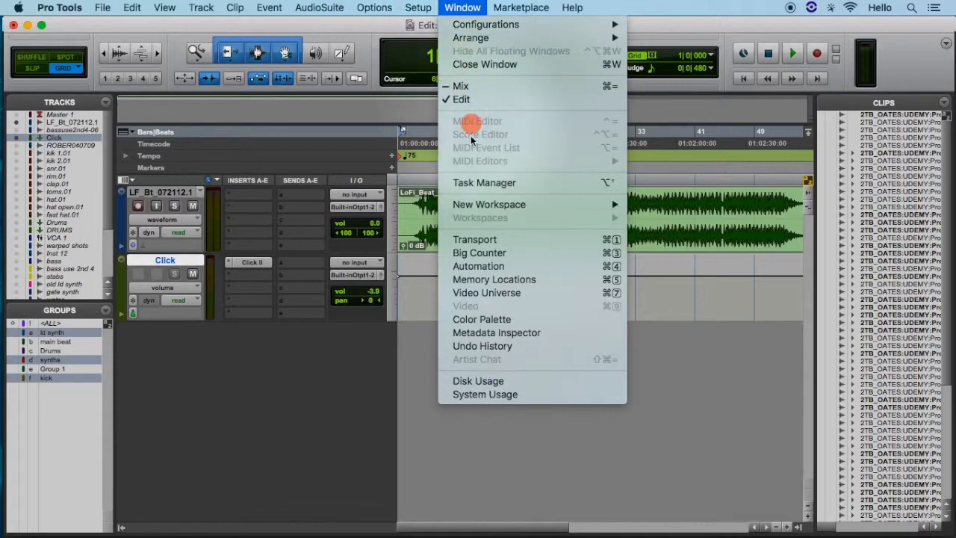
left_click(464, 182)
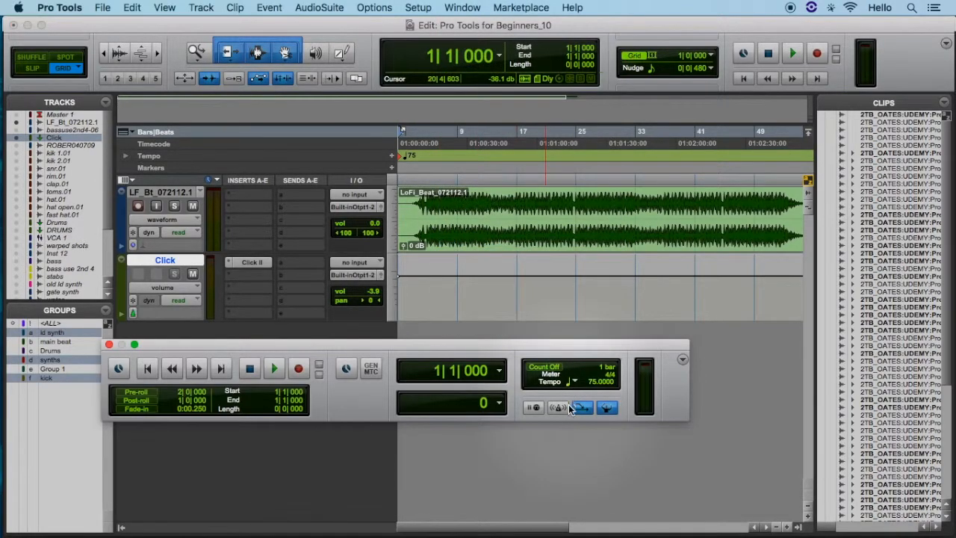
left_click(558, 408)
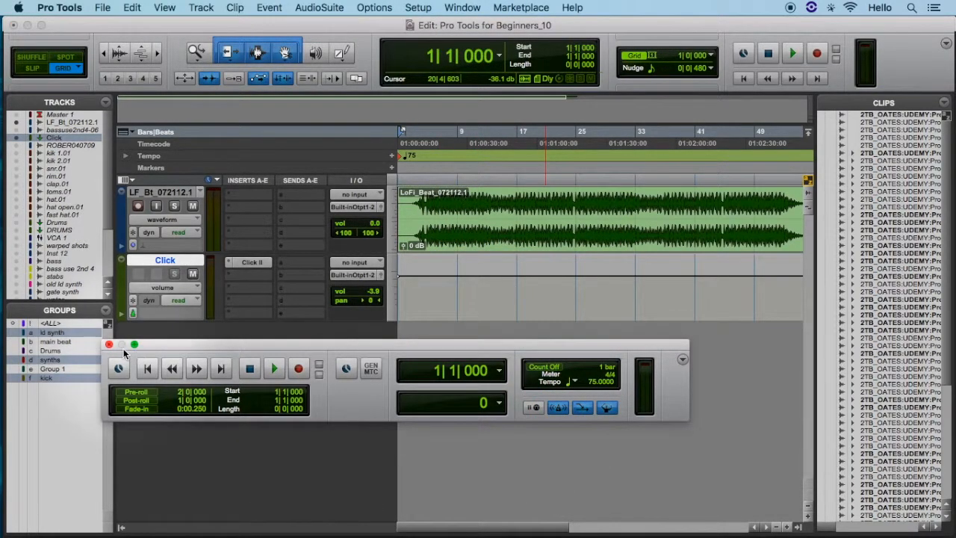
left_click(109, 346)
key("space")
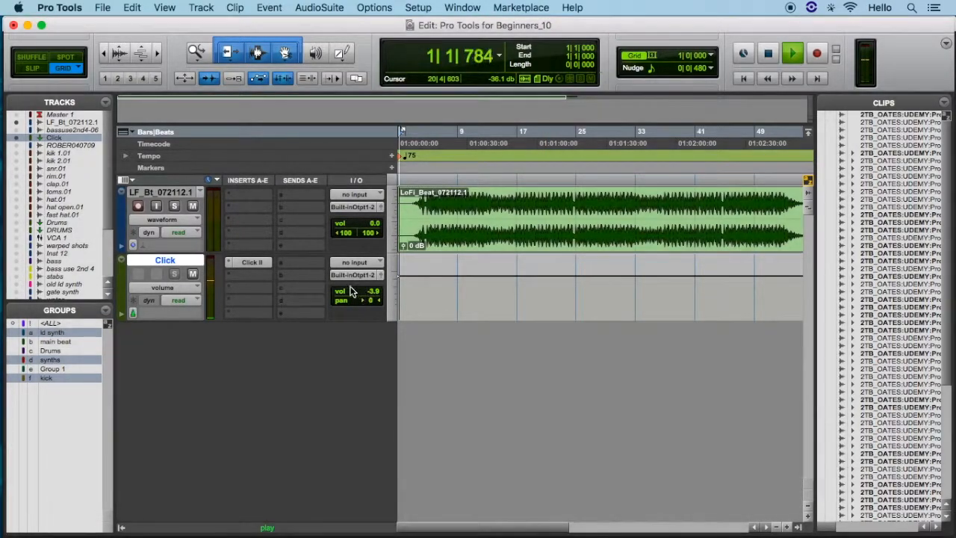
key("space")
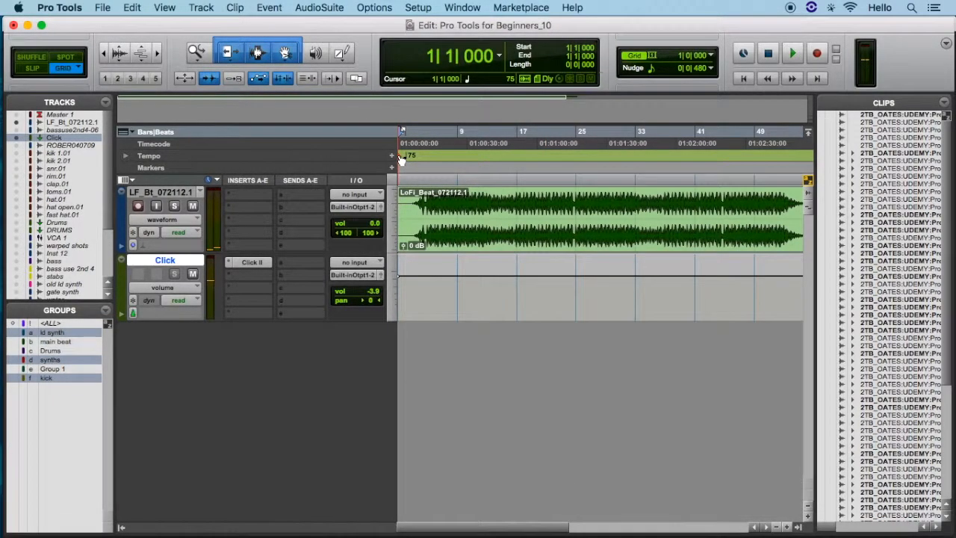
Step: Try a 1/2 note resolution for the 75 BPM starting tempo and play the session briefly to hear the click
left_click(392, 155)
left_click(486, 231)
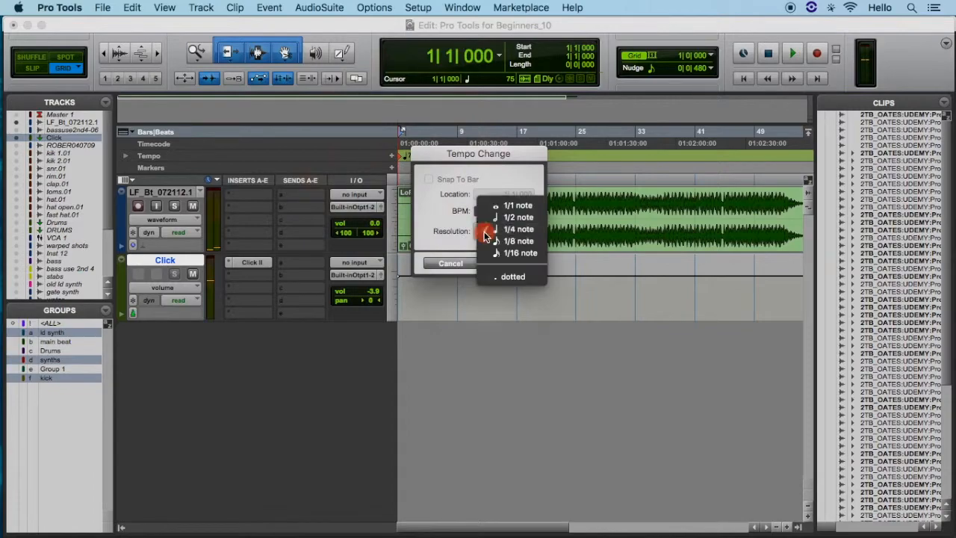
left_click(488, 239)
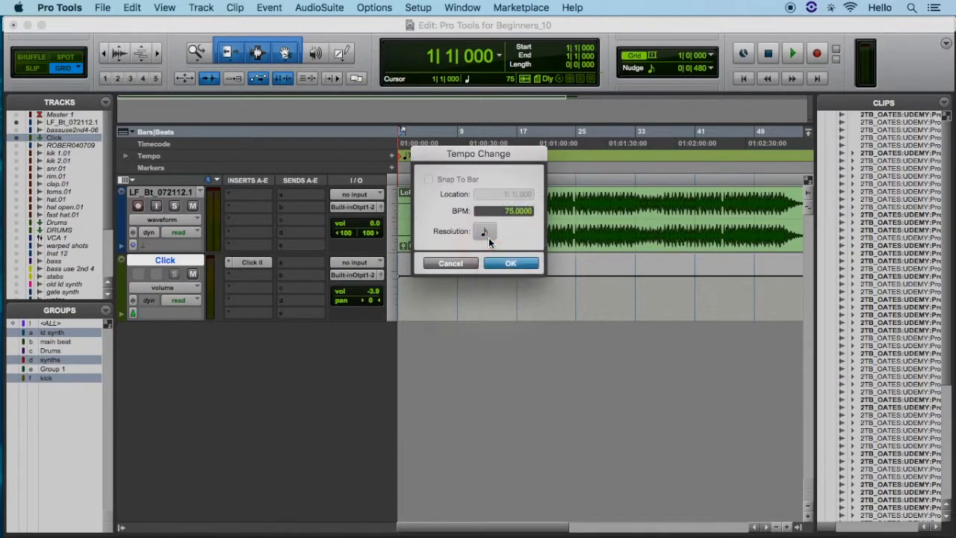
left_click(489, 239)
left_click(500, 206)
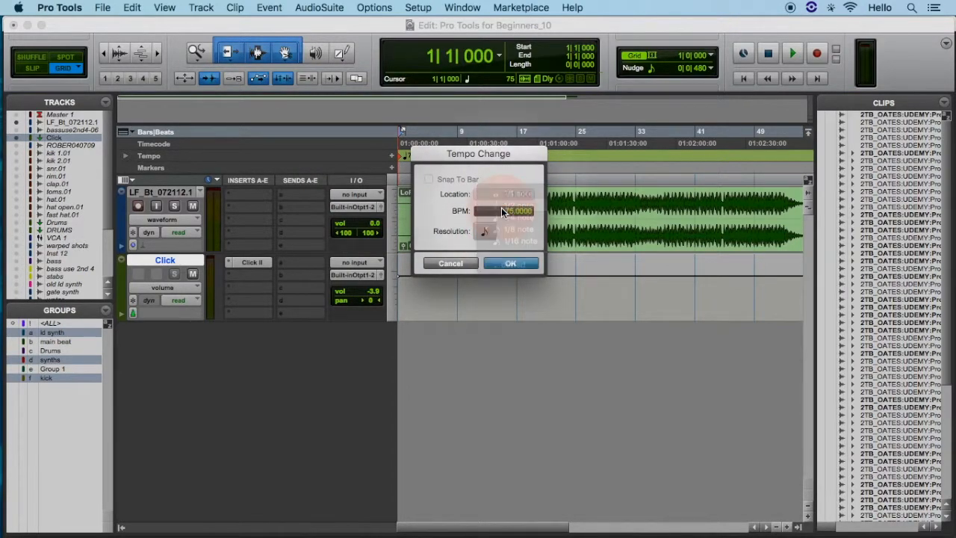
key("space")
left_click(510, 264)
key("space")
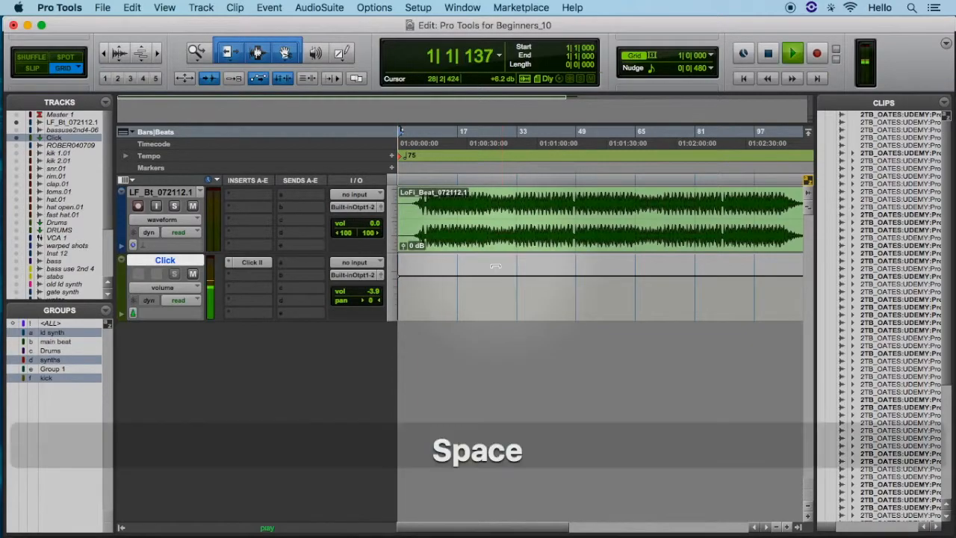
key("space")
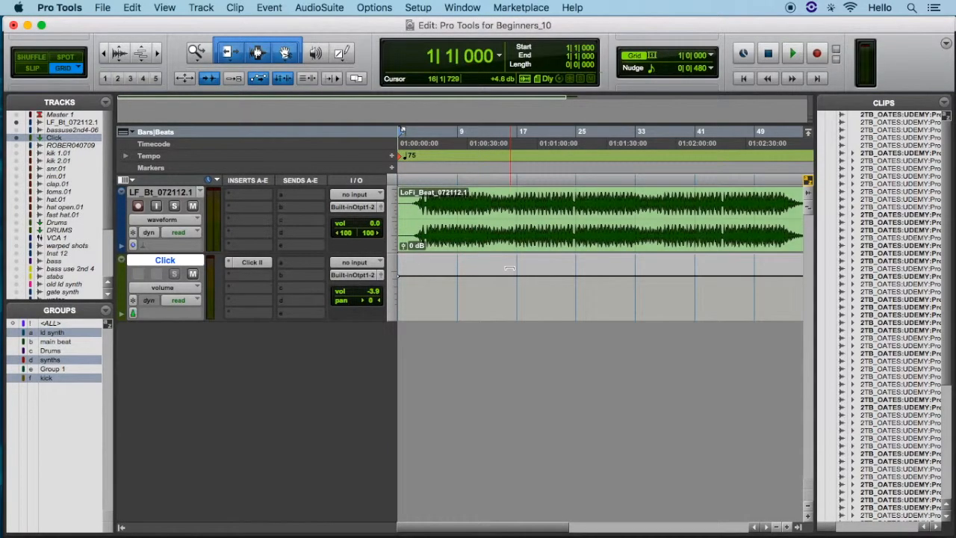
Step: Open the Transport window and move it so its tempo controls sit below the tracks
left_click(450, 8)
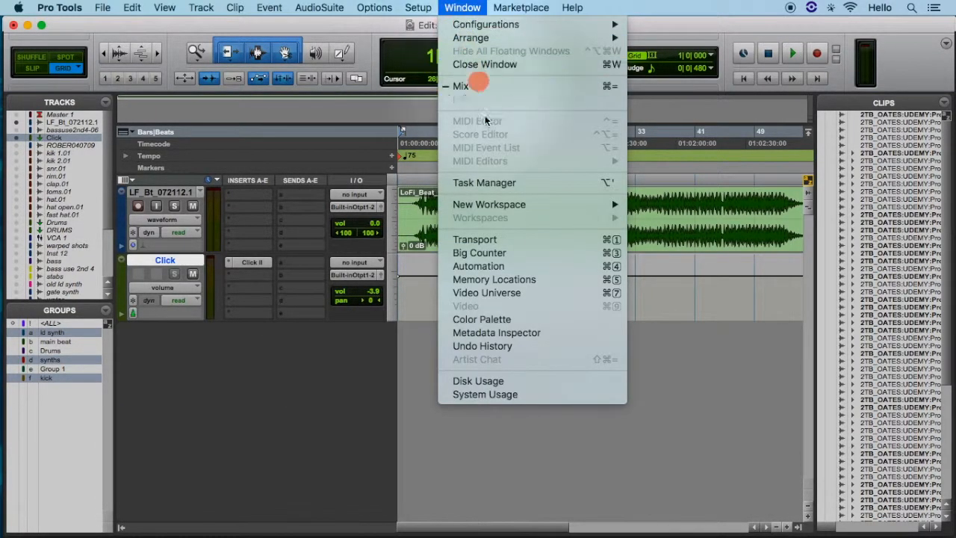
left_click(478, 239)
left_click_drag(620, 341, 706, 319)
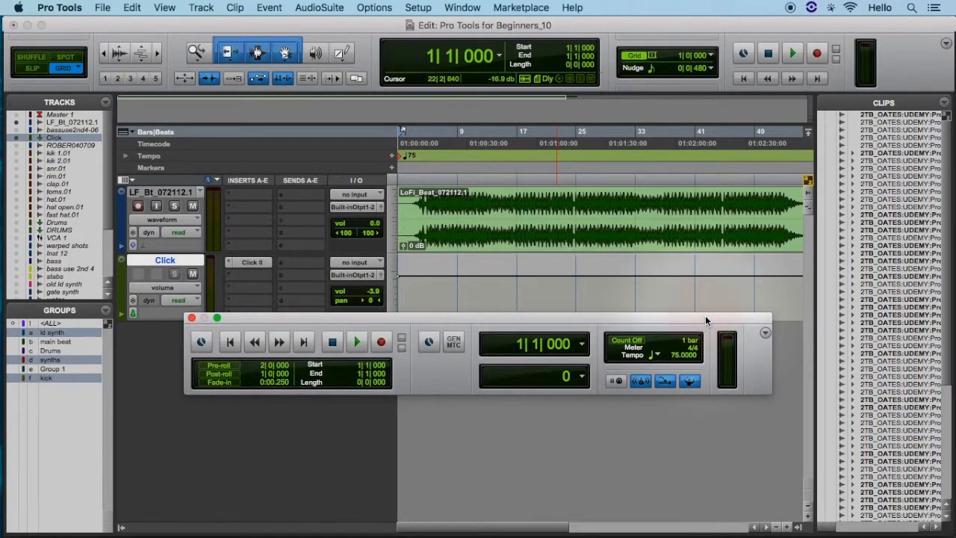
Step: Try a manual tempo of 115 BPM with the Conductor Track switched off, and turn the Conductor Track back on
left_click(688, 383)
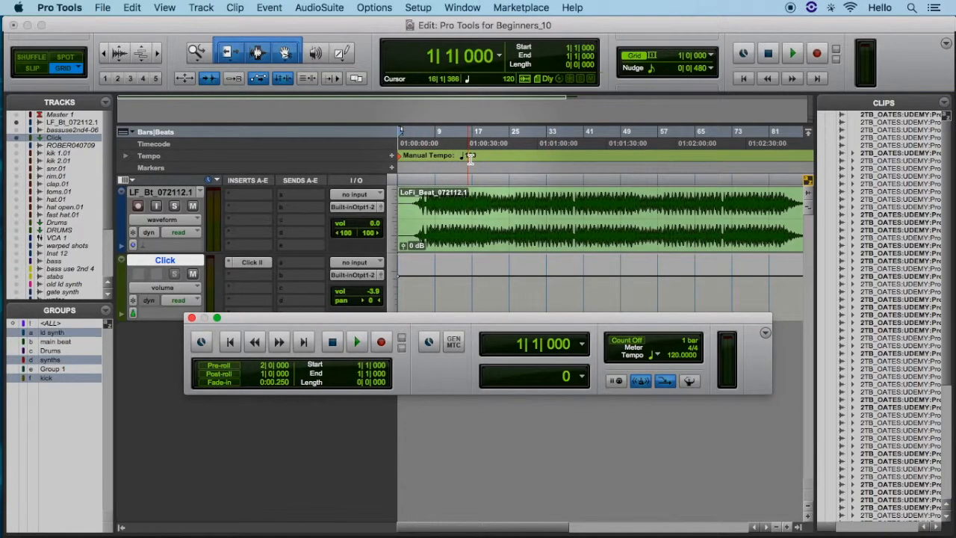
mouse_move(673, 355)
left_mouse_down()
mouse_move(674, 381)
mouse_move(670, 365)
left_mouse_up()
key("Return")
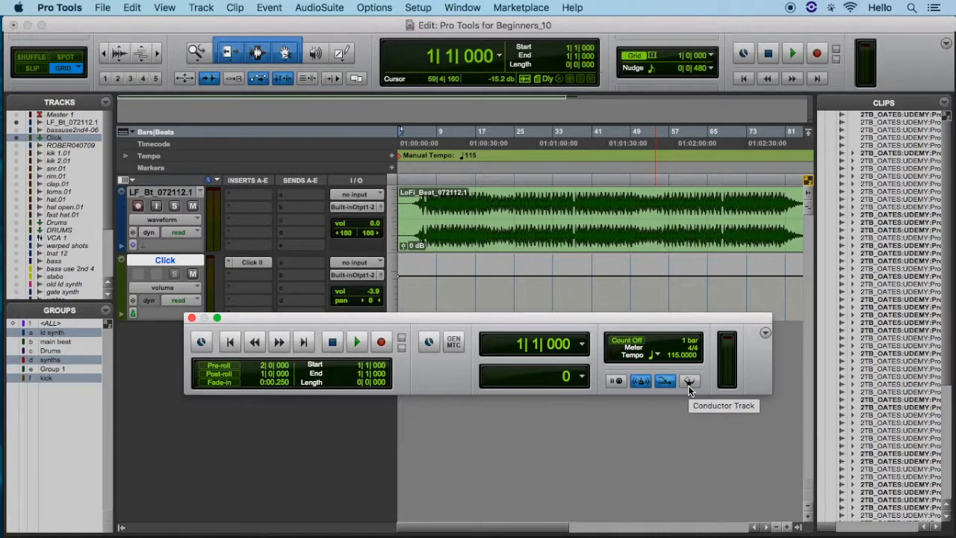
left_click(689, 382)
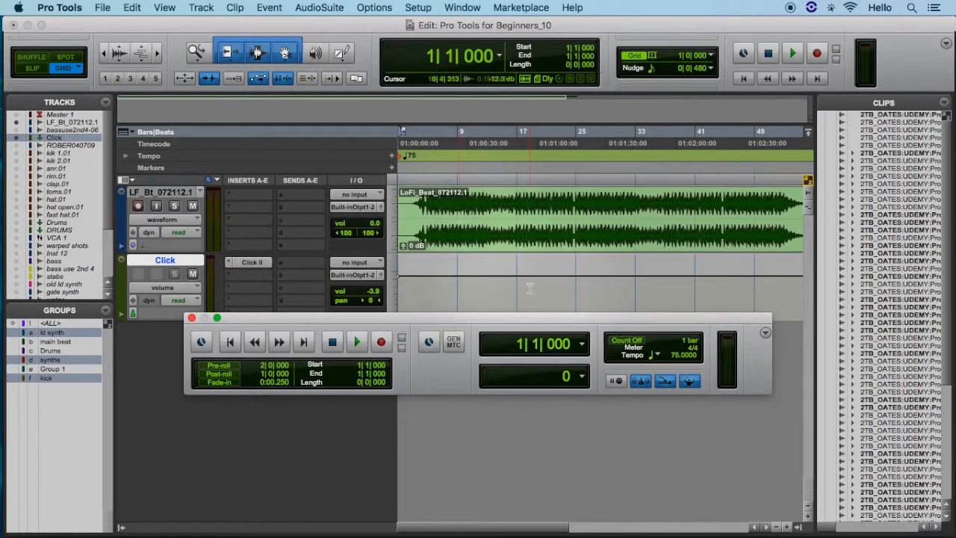
Step: Open and cancel the starting tempo marker's settings, and try entering the tempo directly in the Transport window
double_click(401, 159)
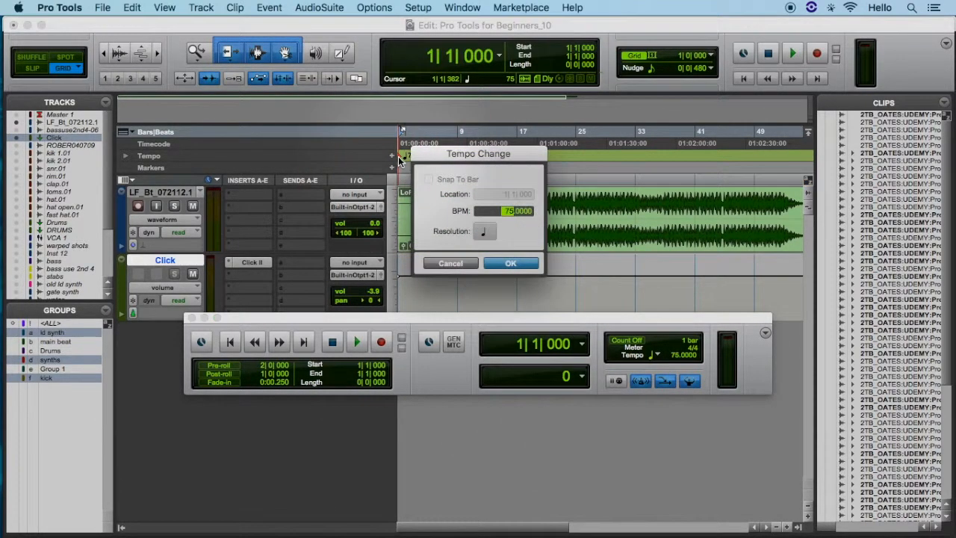
left_click(455, 266)
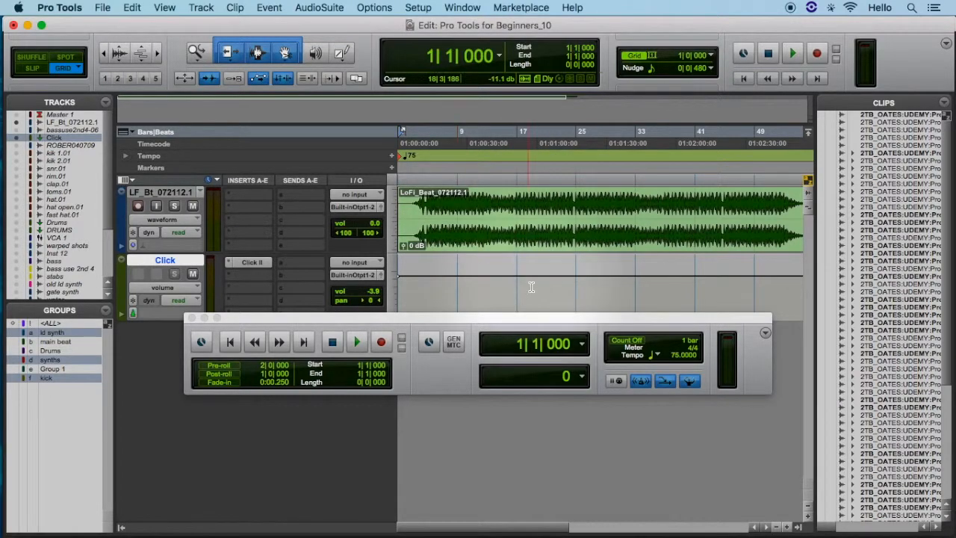
left_click(674, 353)
mouse_move(675, 352)
left_mouse_down()
mouse_move(675, 332)
mouse_move(674, 375)
mouse_move(676, 337)
mouse_move(676, 354)
left_mouse_up()
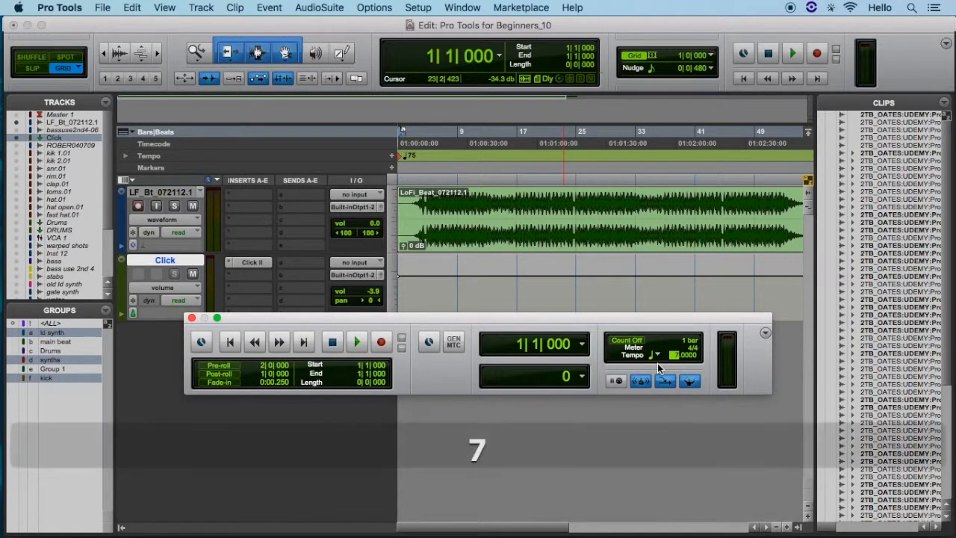
key("Return")
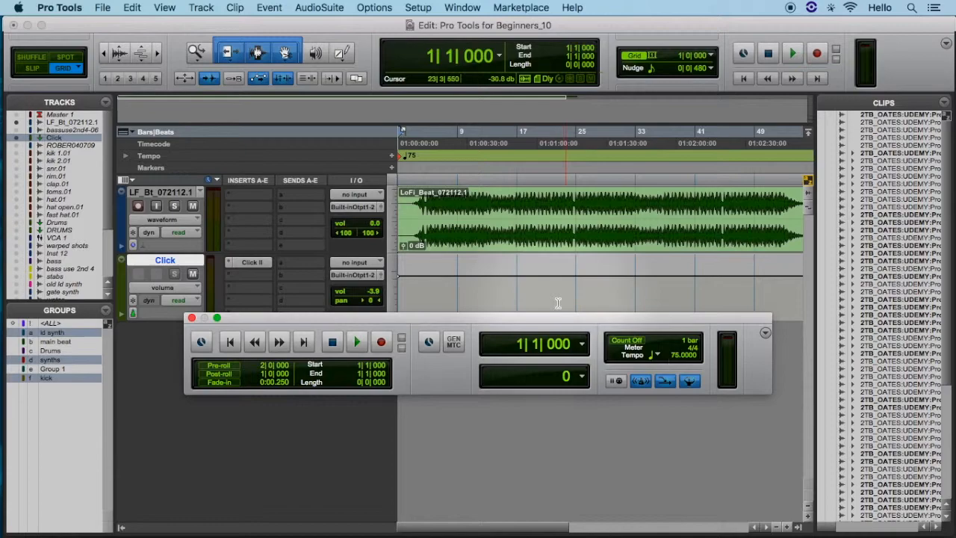
Step: Select bars 17 to 19 of the LoFi beat clip and play the selection with loop playback enabled
left_click_drag(462, 203, 464, 203)
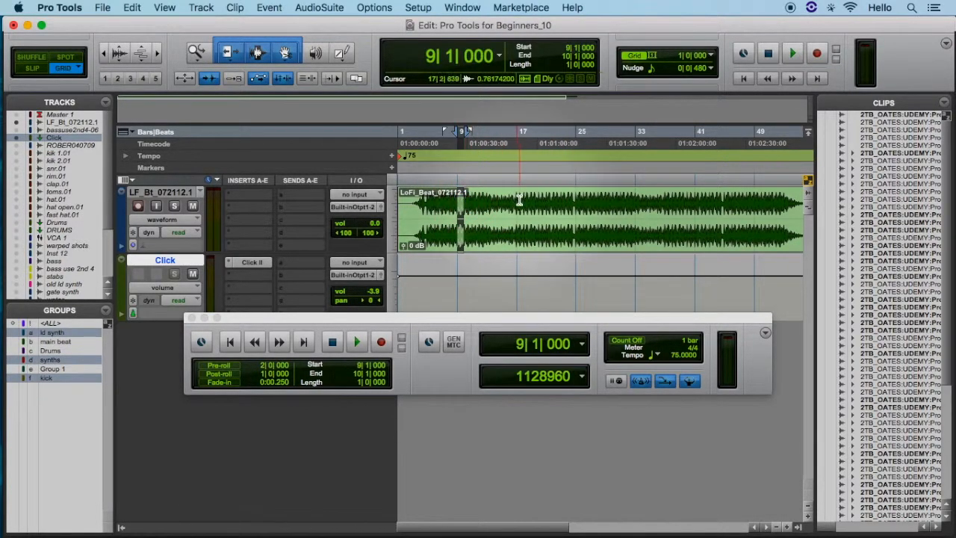
left_click_drag(521, 204, 529, 205)
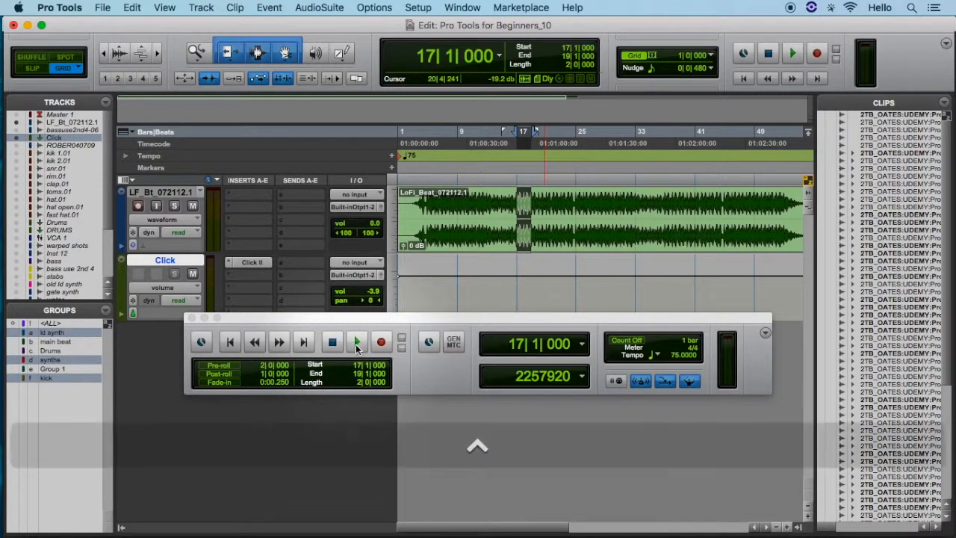
key("space")
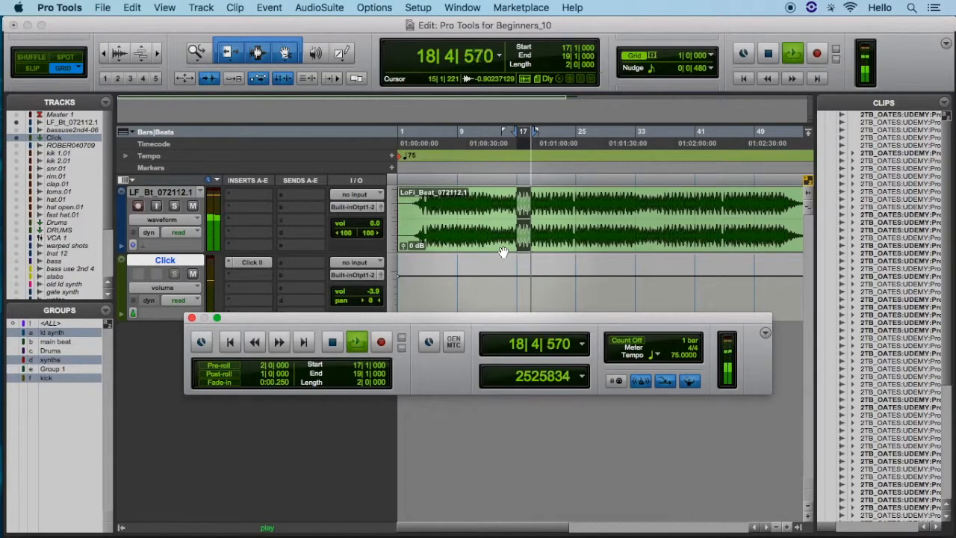
key("space")
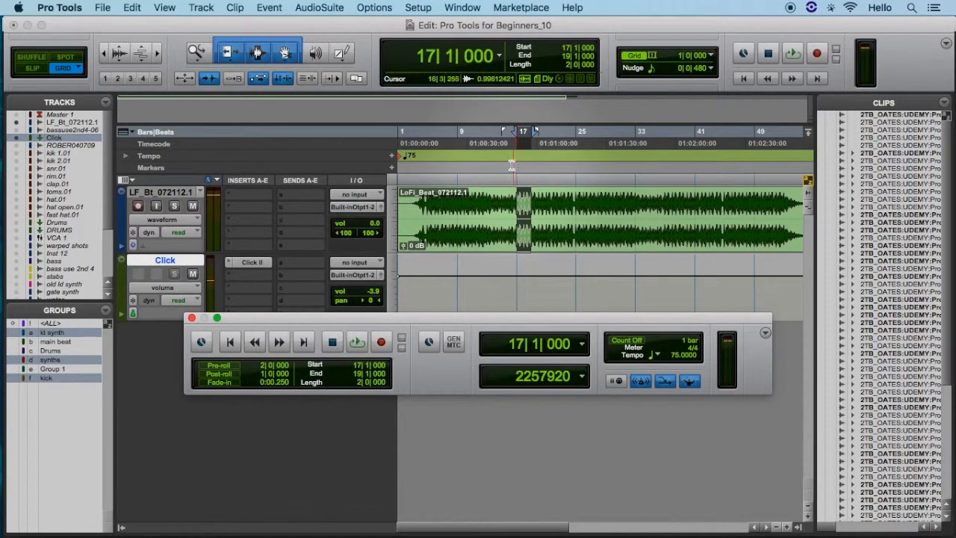
Step: Try a tempo change to 140 BPM at bar 17, select bars 17 to 19 of the clip, and undo the tempo change
left_click(511, 196)
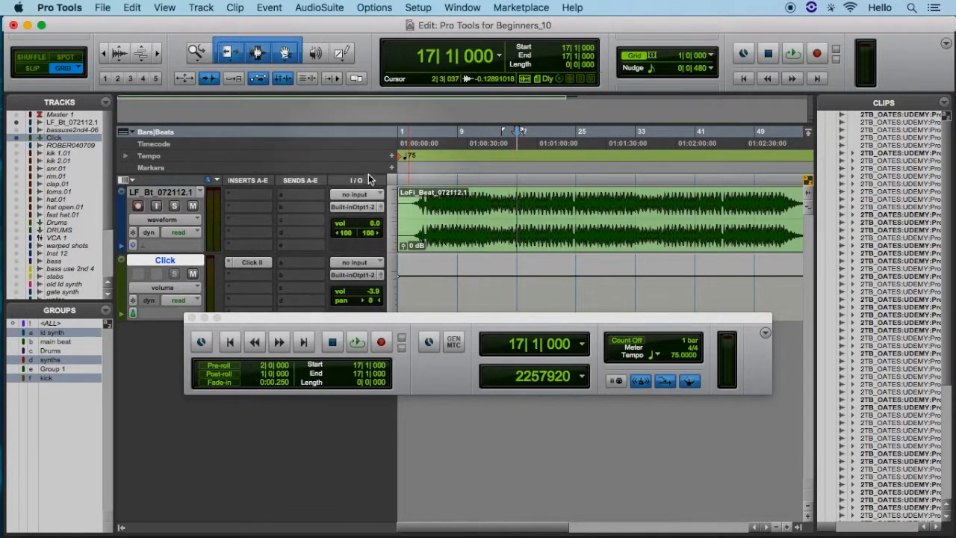
left_click(390, 156)
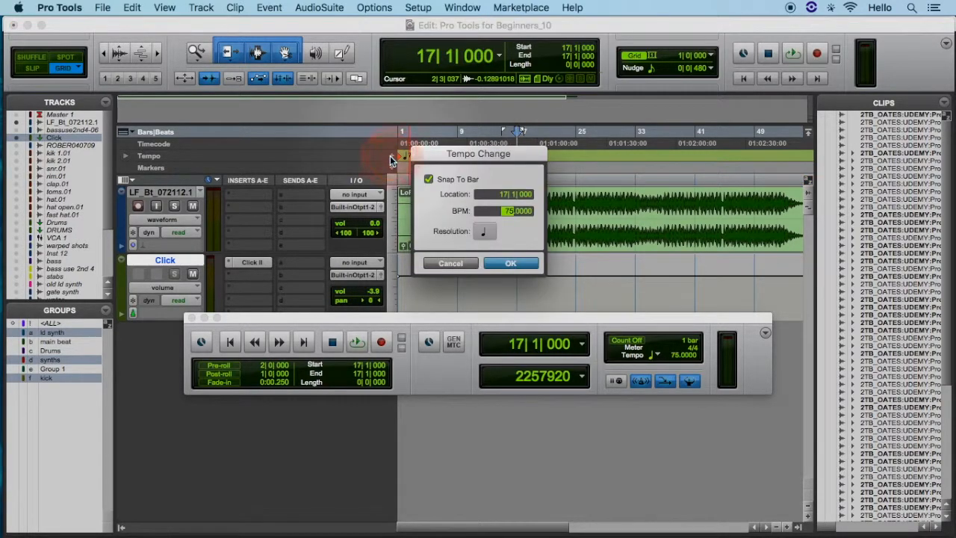
left_click_drag(524, 161, 525, 211)
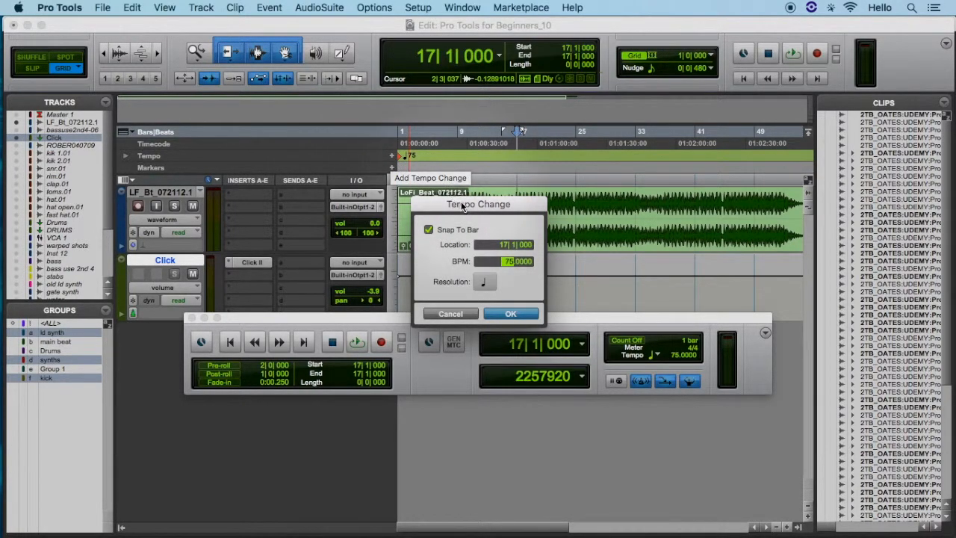
type("140")
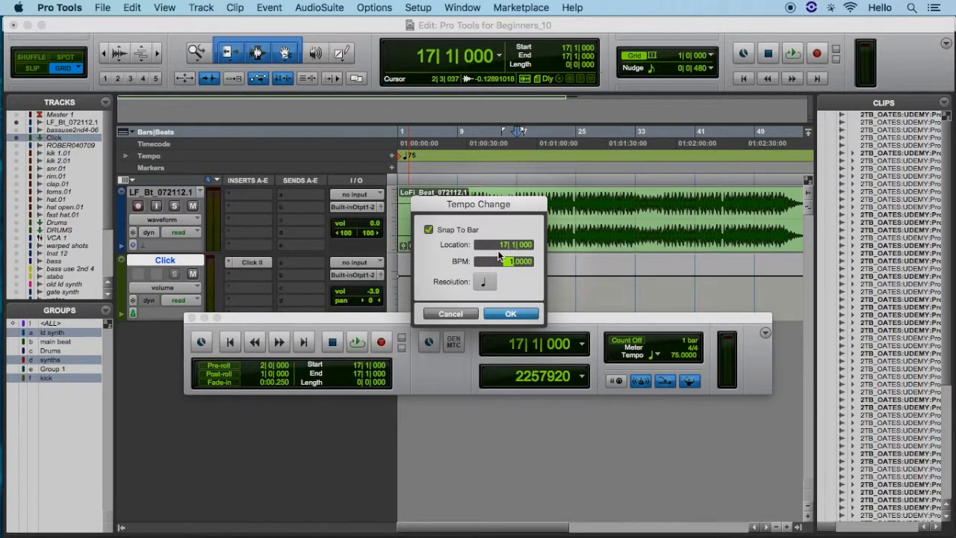
key("Return")
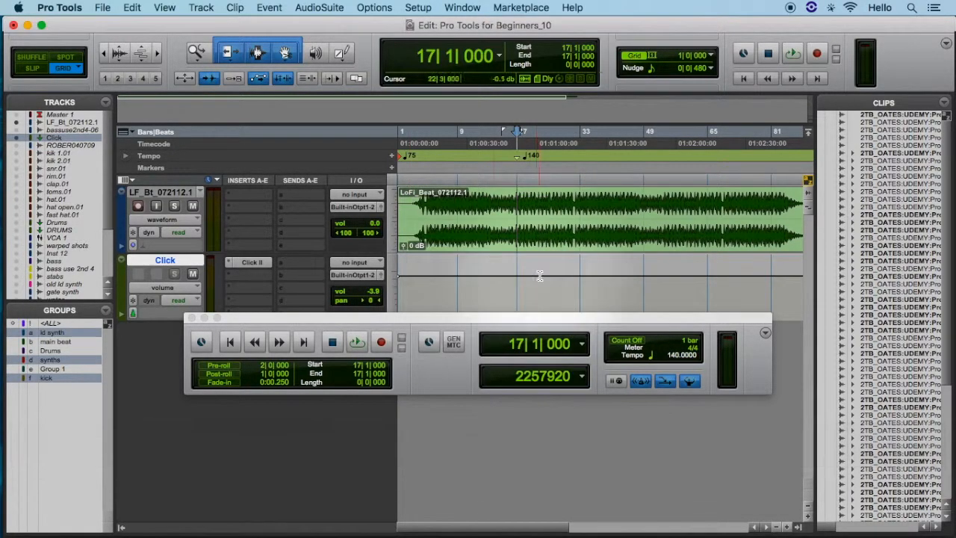
mouse_move(517, 192)
left_mouse_down()
mouse_move(539, 193)
mouse_move(525, 196)
left_mouse_up()
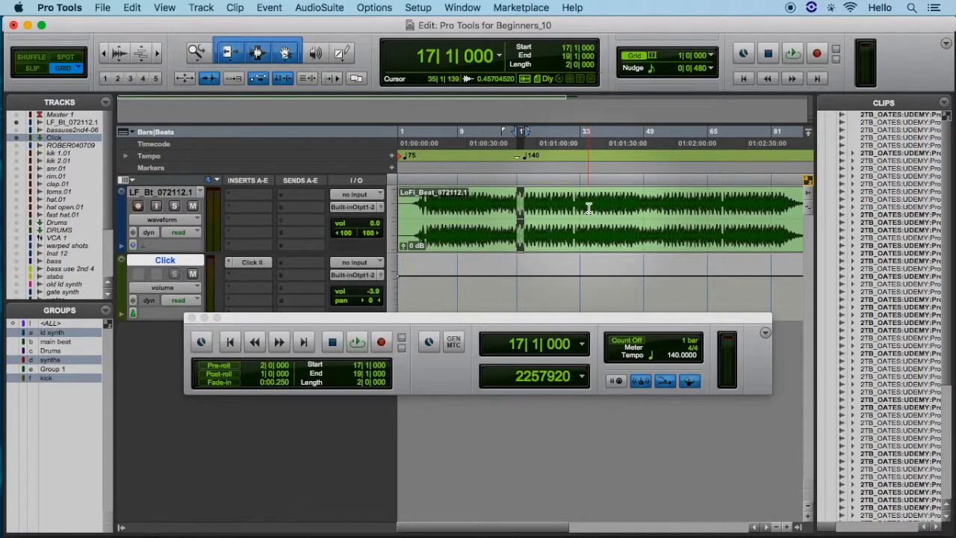
key("super+z")
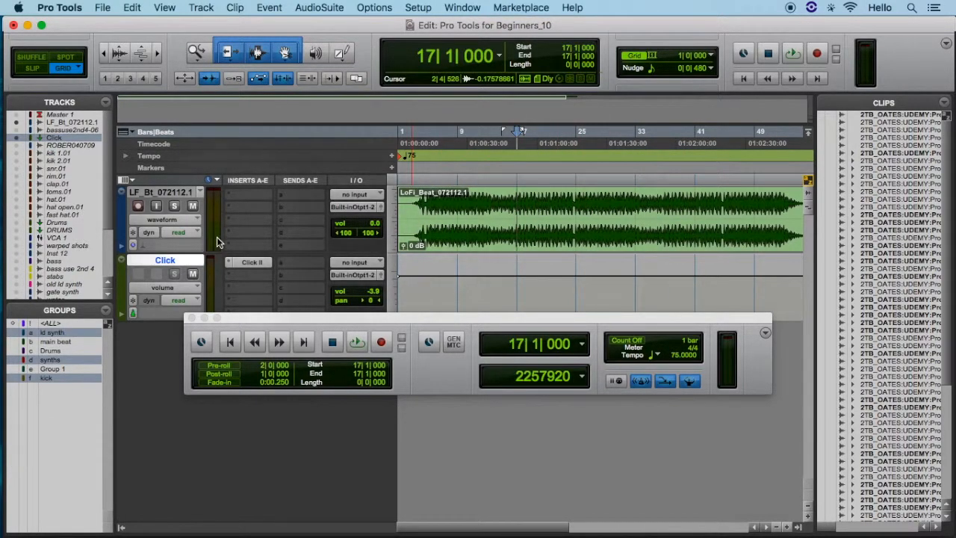
Step: Enable Polyphonic Elastic Audio on the LoFi beat track and switch its timebase to Ticks
left_click(142, 245)
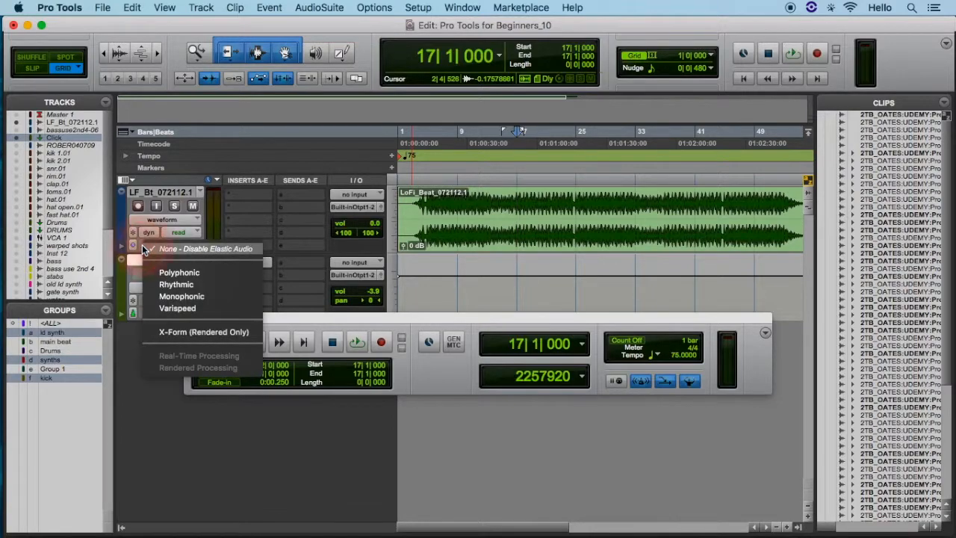
left_click(168, 273)
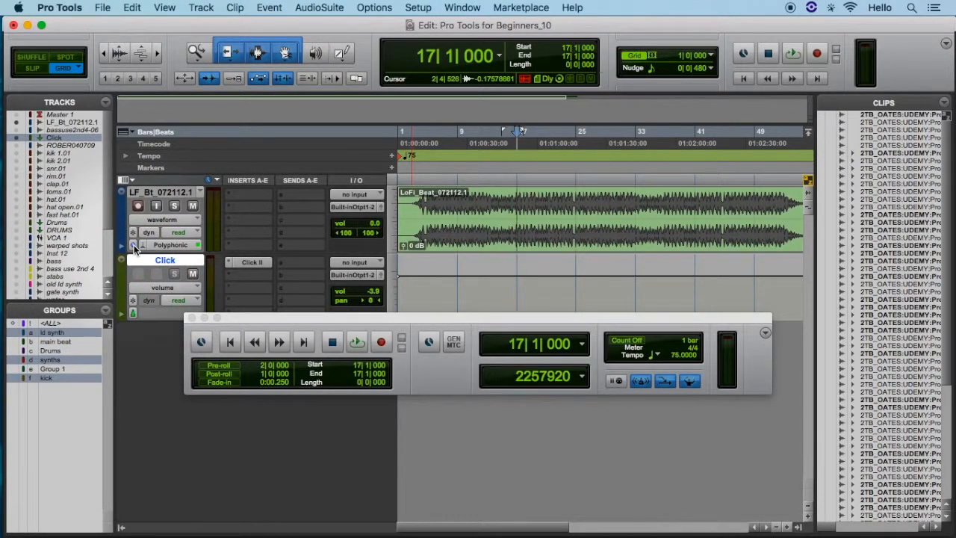
left_click(135, 248)
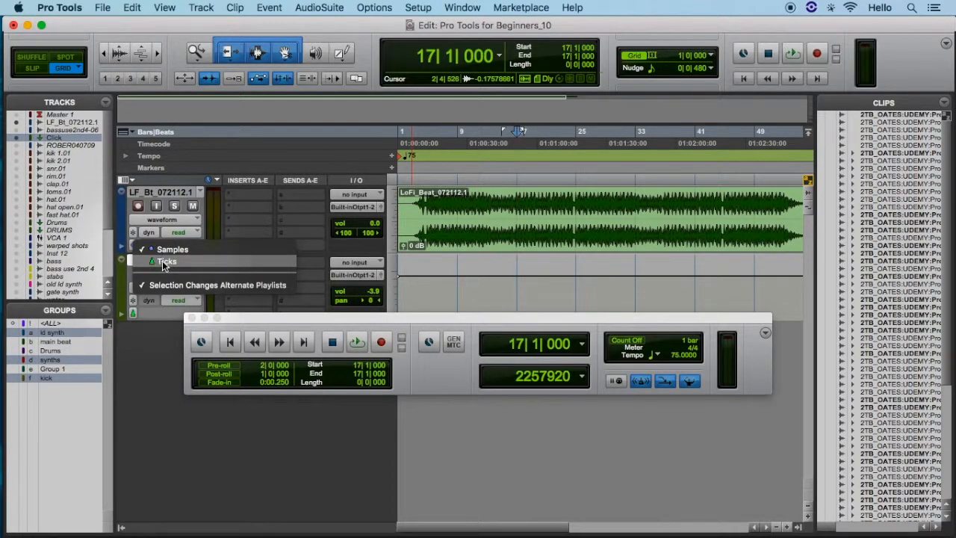
left_click(166, 265)
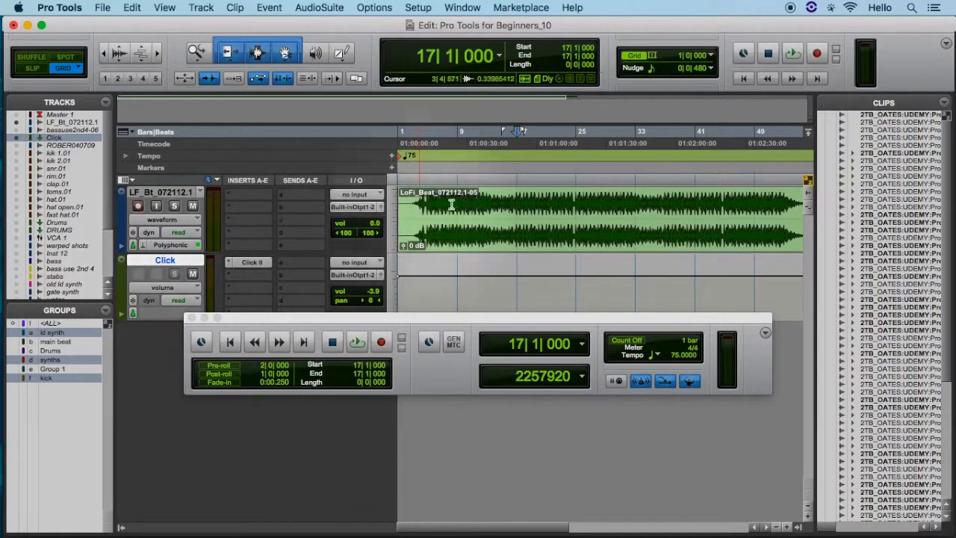
Step: Try a tempo change to 141 BPM at bar 17, play the beat from bar 16, and undo the tempo change
left_click(392, 158)
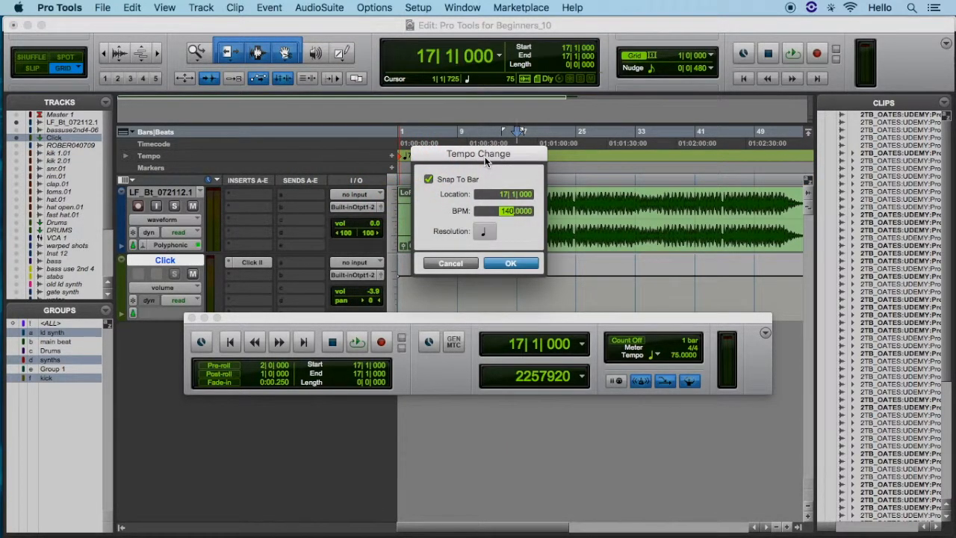
left_click(511, 263)
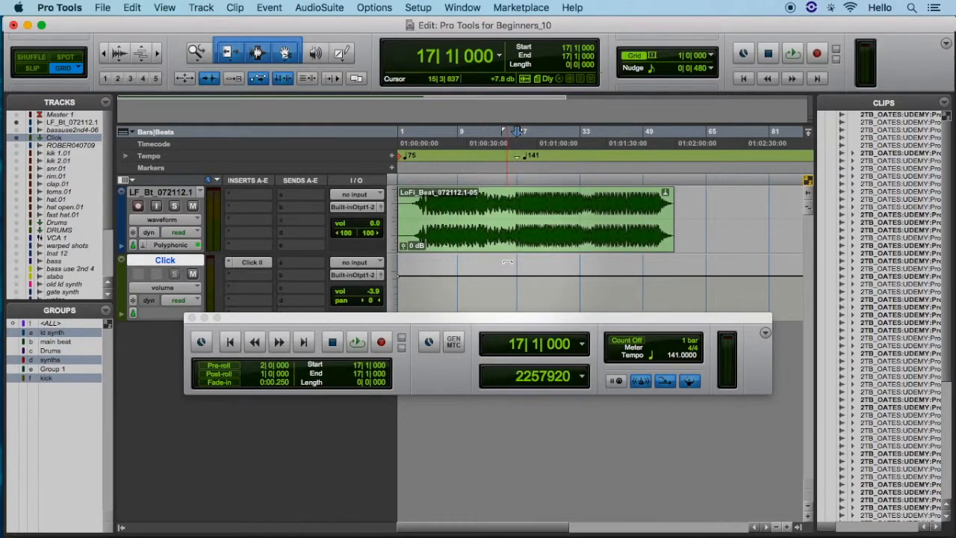
left_click(508, 207)
key("space")
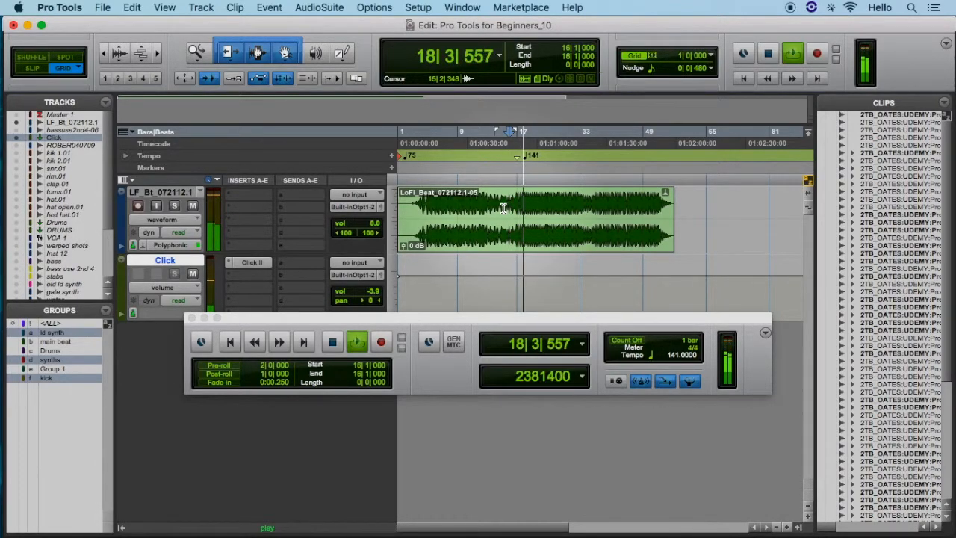
key("space")
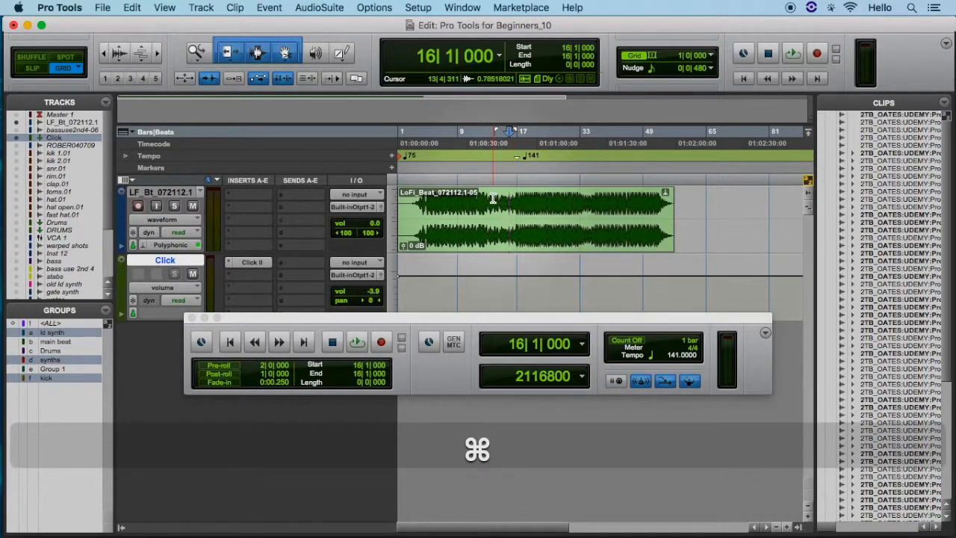
key("super+z")
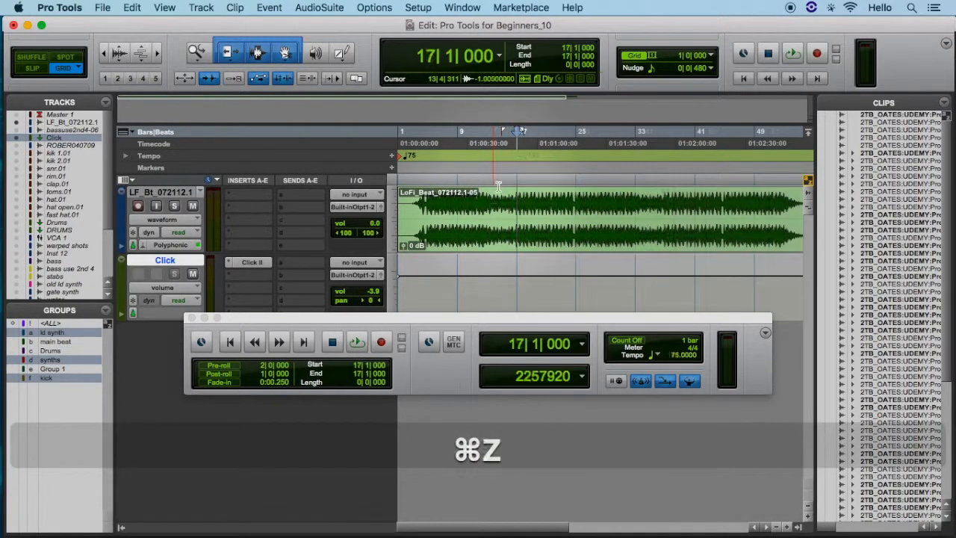
Step: Expand the tempo editor, try a short Pencil-drawn tempo ramp from bar 17 up to about 80 BPM, and undo it
left_click(127, 156)
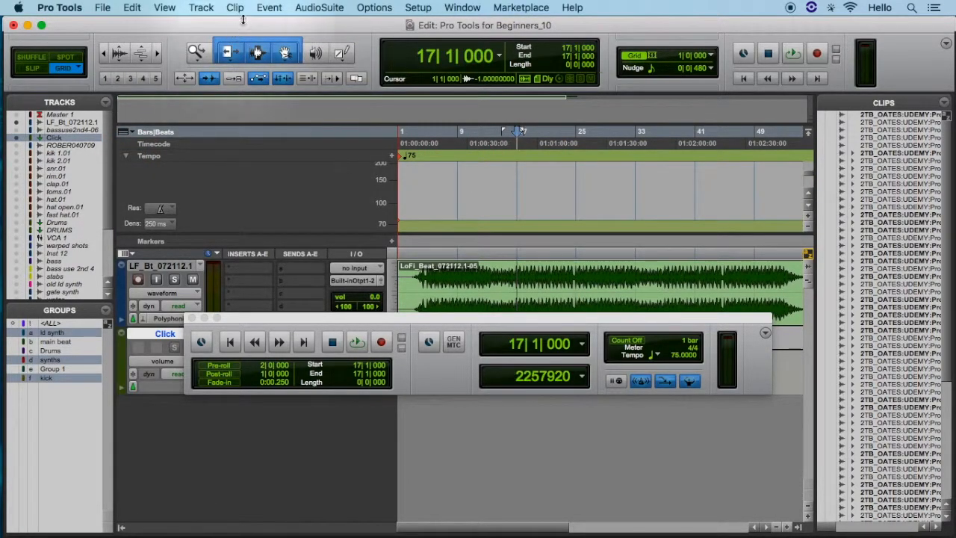
left_click(341, 52)
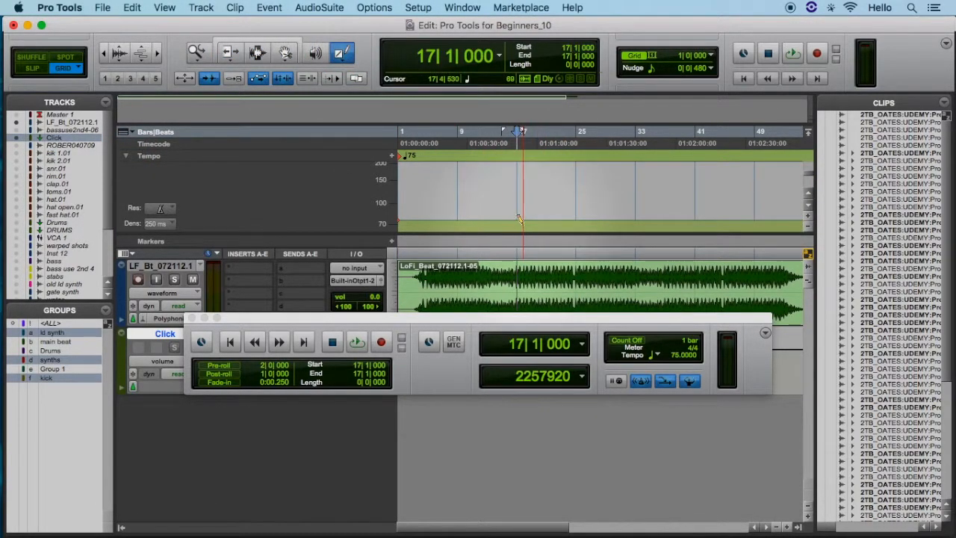
left_click_drag(528, 215, 548, 209)
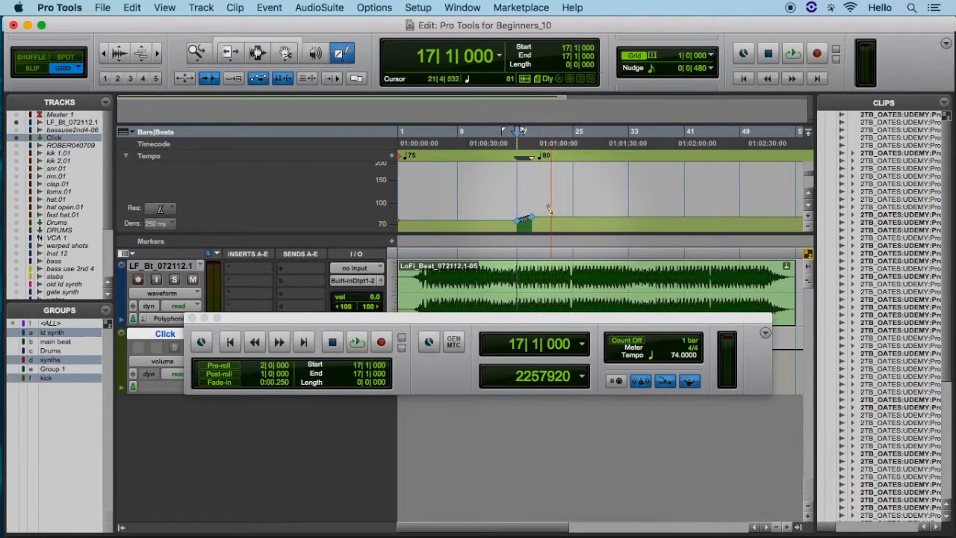
key("super+z")
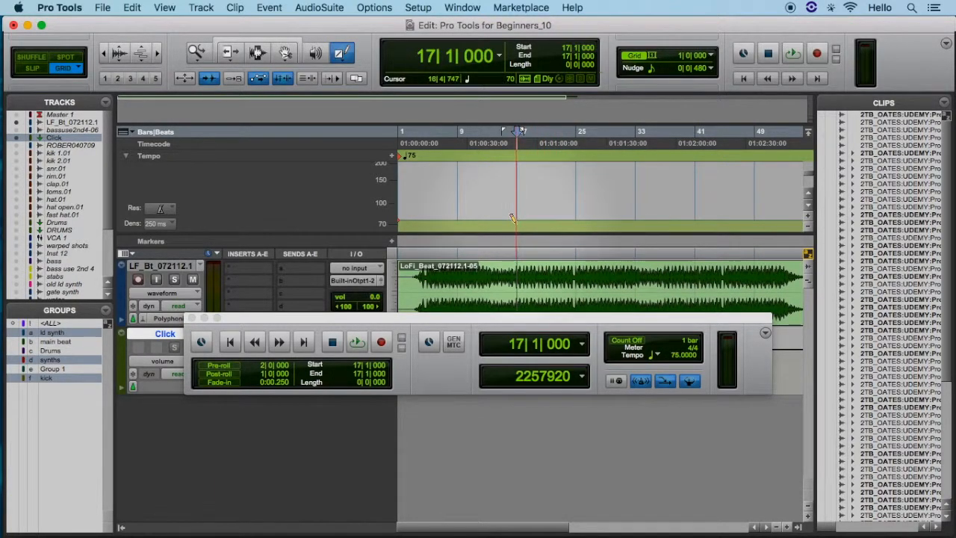
Step: Draw a tempo ramp from bar 17 to bar 25 rising from about 71 to 98 BPM, and play through it
left_click_drag(516, 220, 573, 198)
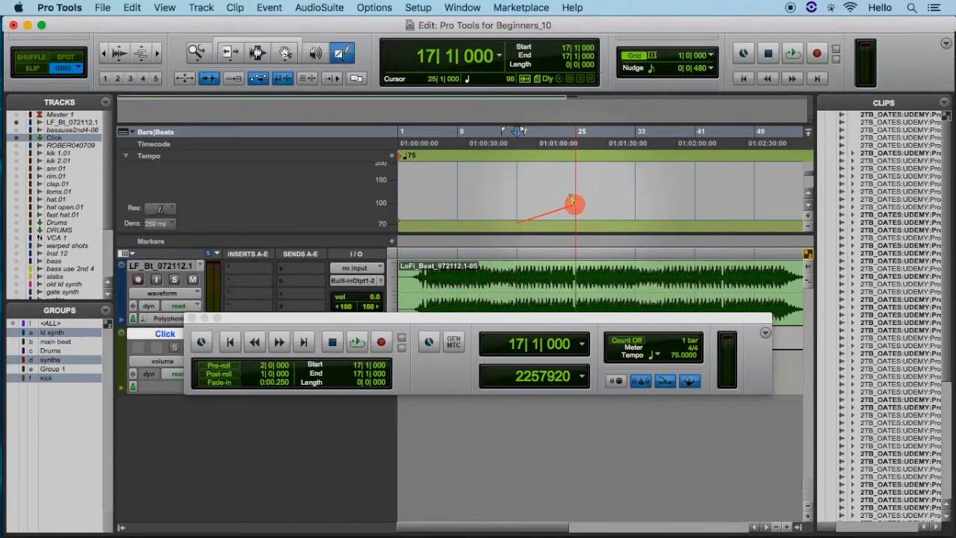
left_click_drag(572, 201, 575, 205)
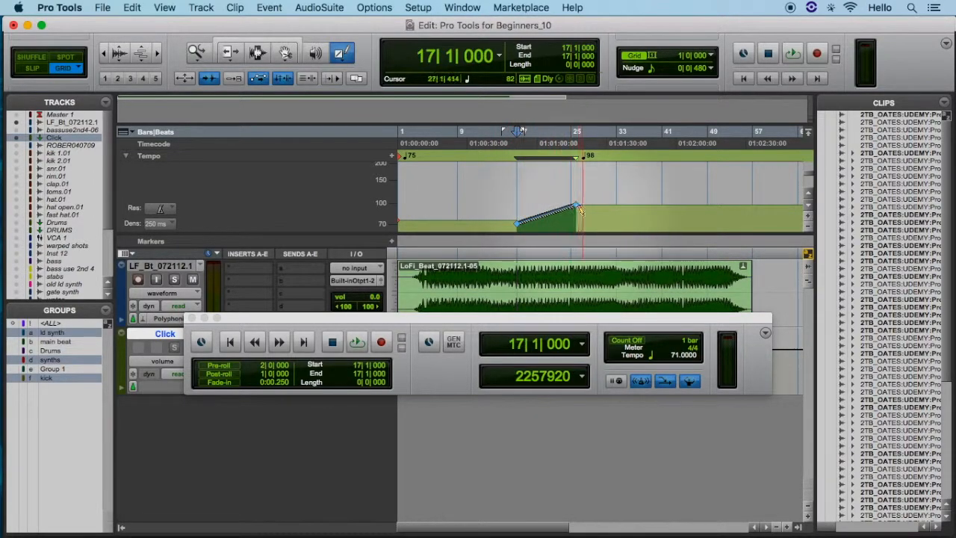
key("space")
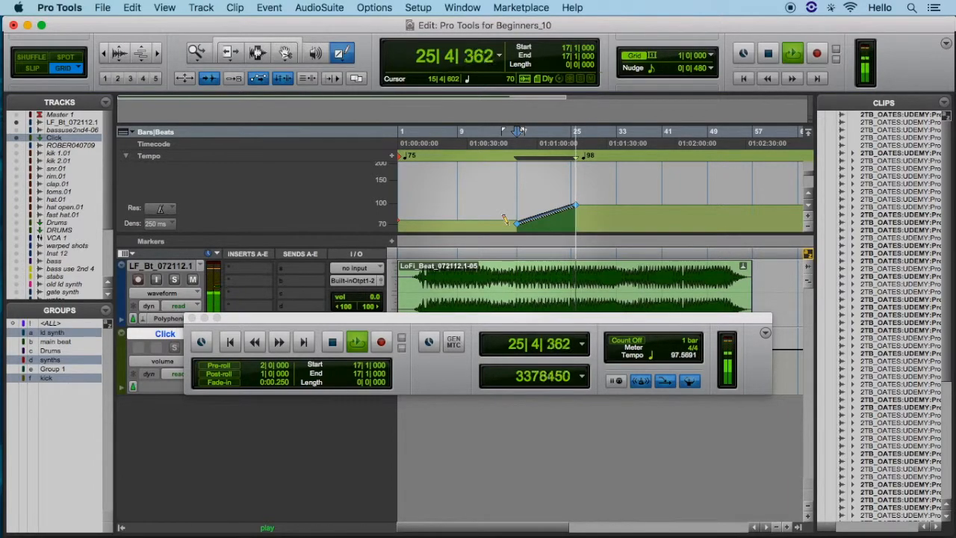
key("space")
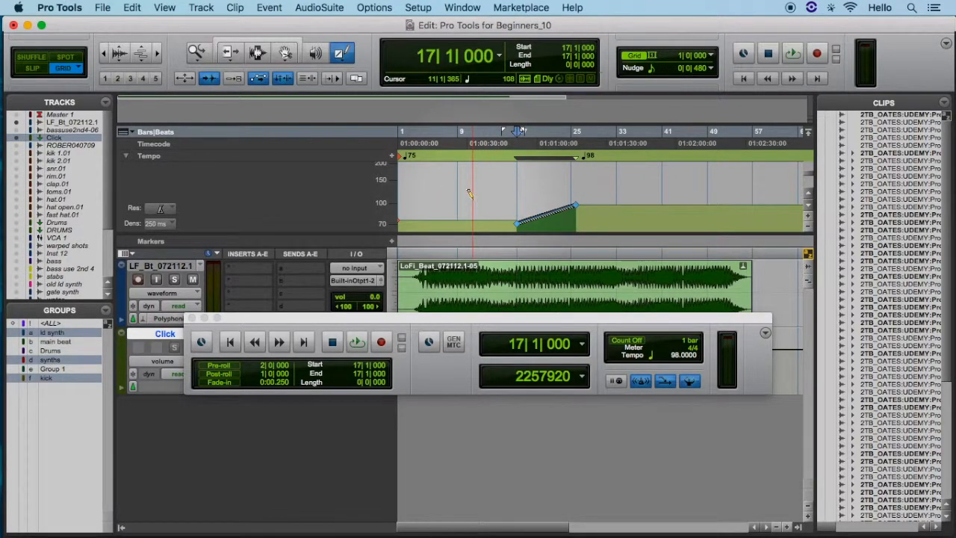
Step: Try a tempo block of about 124.4 BPM across bars 9 to 17, and undo all edits back through the timebase change
key("super+3")
mouse_move(457, 203)
left_mouse_down()
mouse_move(508, 202)
mouse_move(492, 177)
left_mouse_up()
key("super+2")
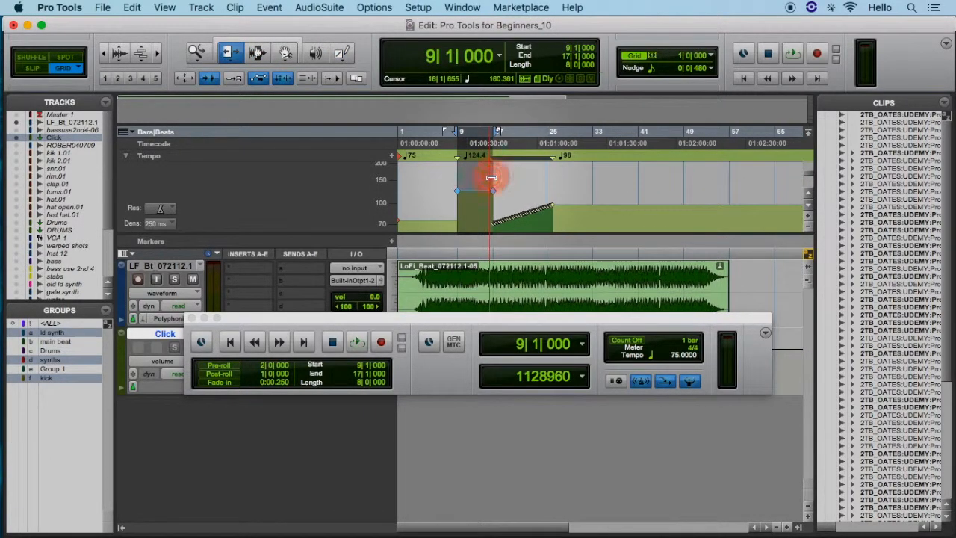
key("super+z")
key("super+z")
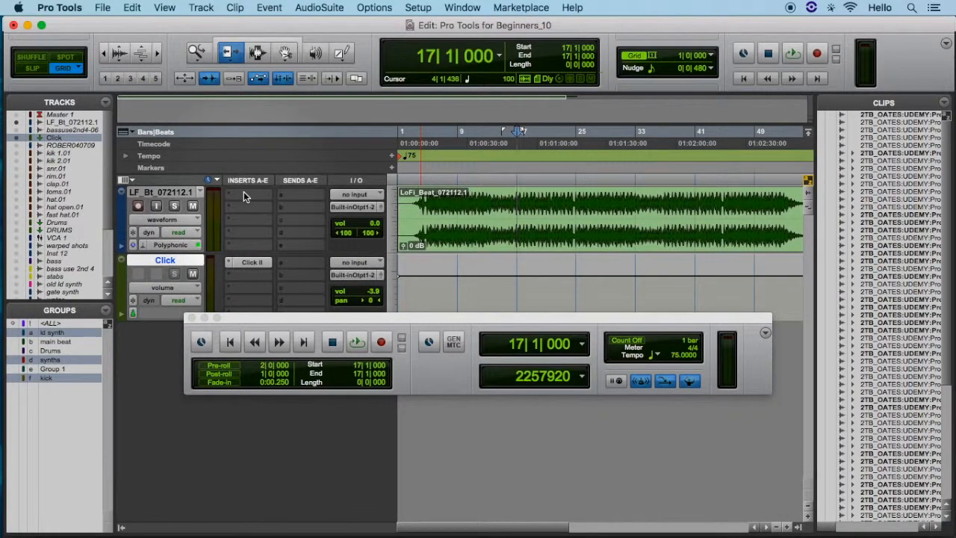
Step: Delete the Click track and move the Transport window further below the remaining track
left_click(179, 261, "alt")
left_click(177, 261)
left_click(177, 261, "ctrl")
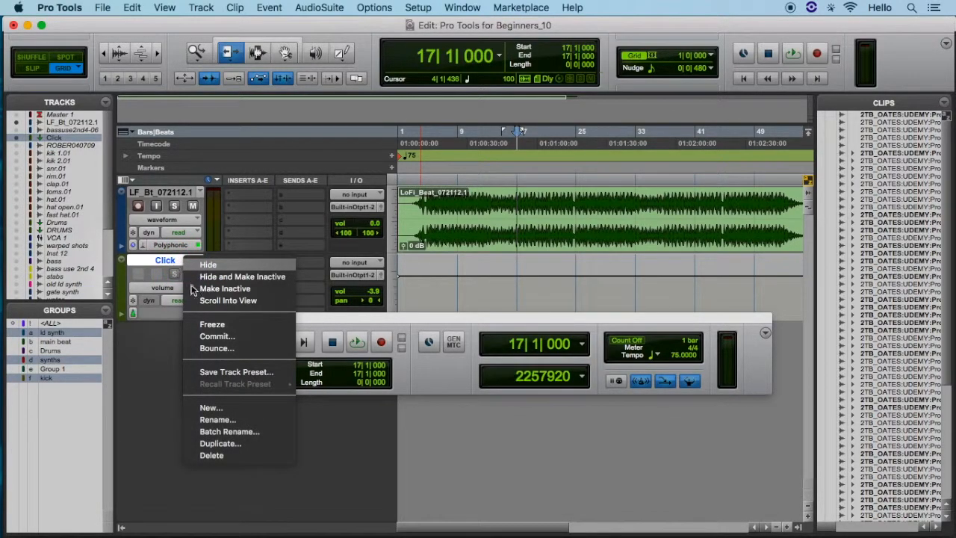
left_click(230, 455)
left_click_drag(236, 317, 223, 393)
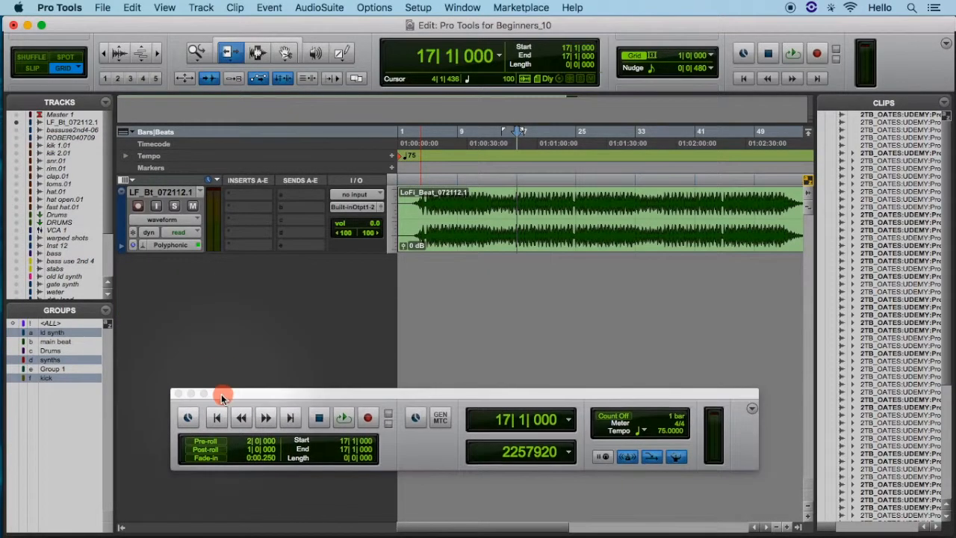
Step: Create a new click track and play it from bar 17 with the LoFi beat track muted
left_click(201, 8)
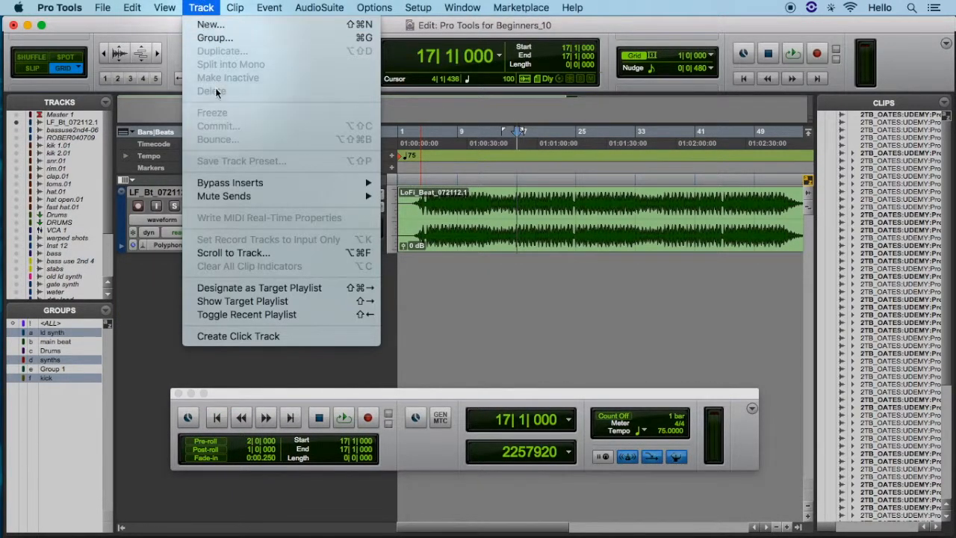
left_click(245, 338)
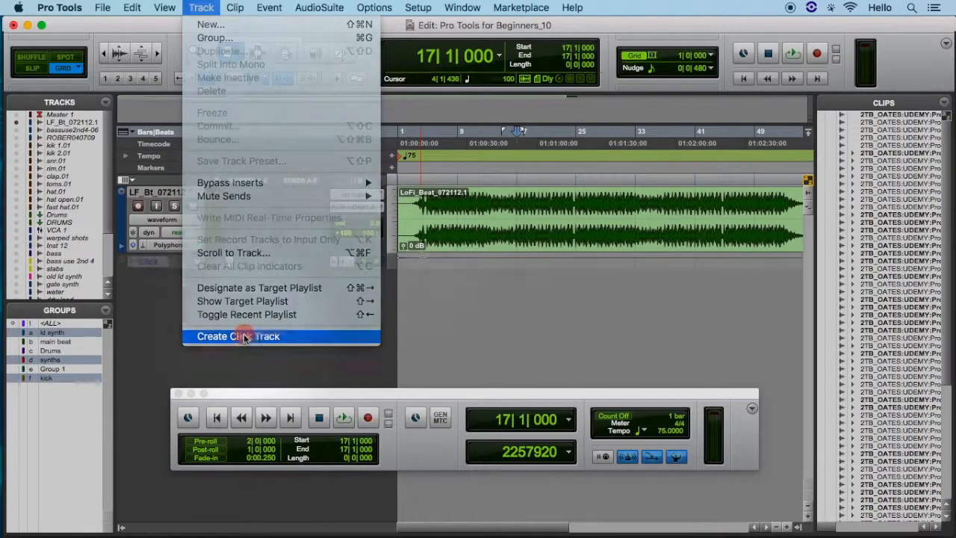
left_click_drag(395, 267, 399, 293)
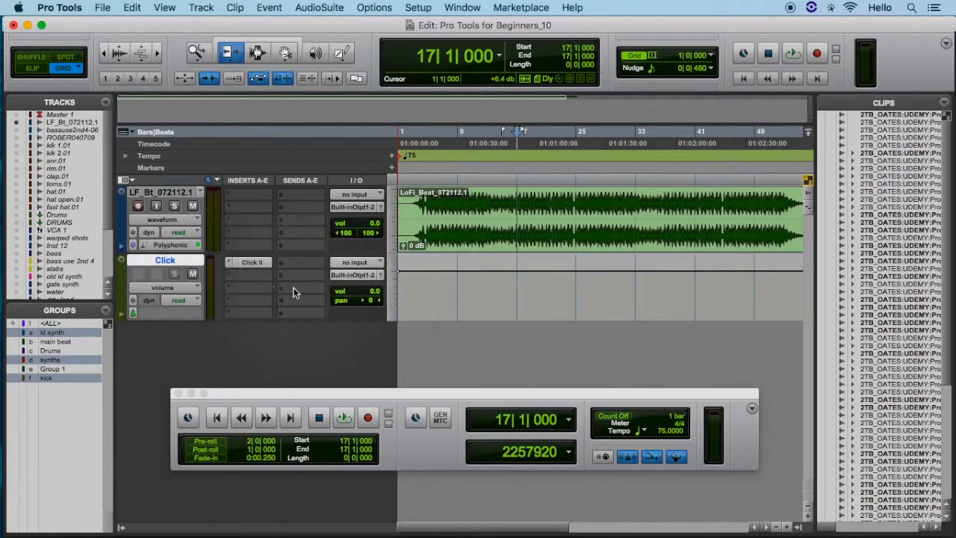
key("space")
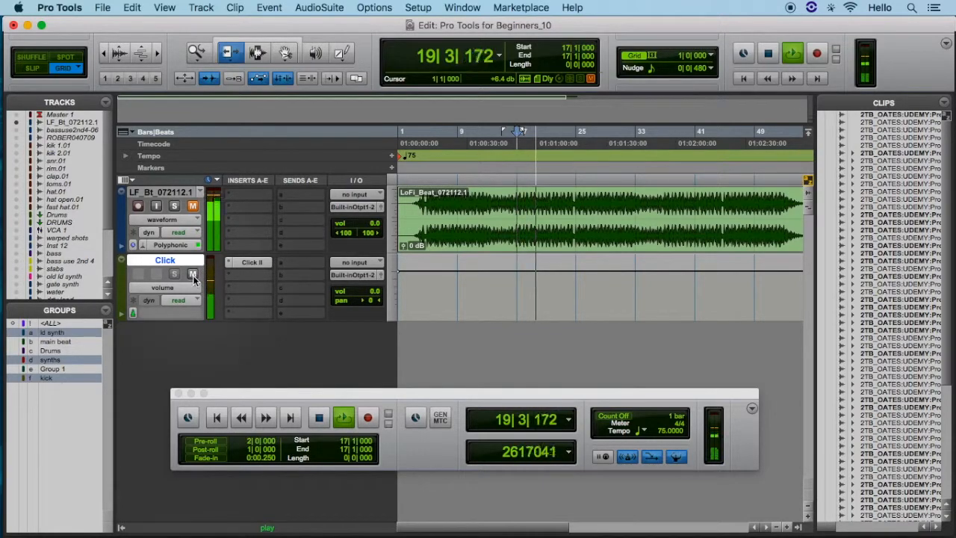
key("space")
Step: Open the Click II plug-in and its automation dialog to view their options, and close both unchanged
left_click(248, 264)
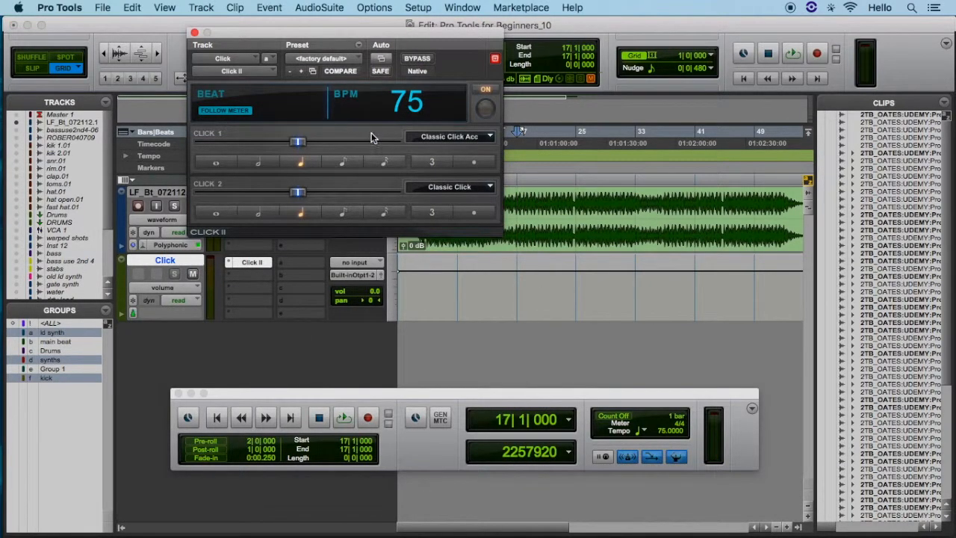
left_click(381, 56)
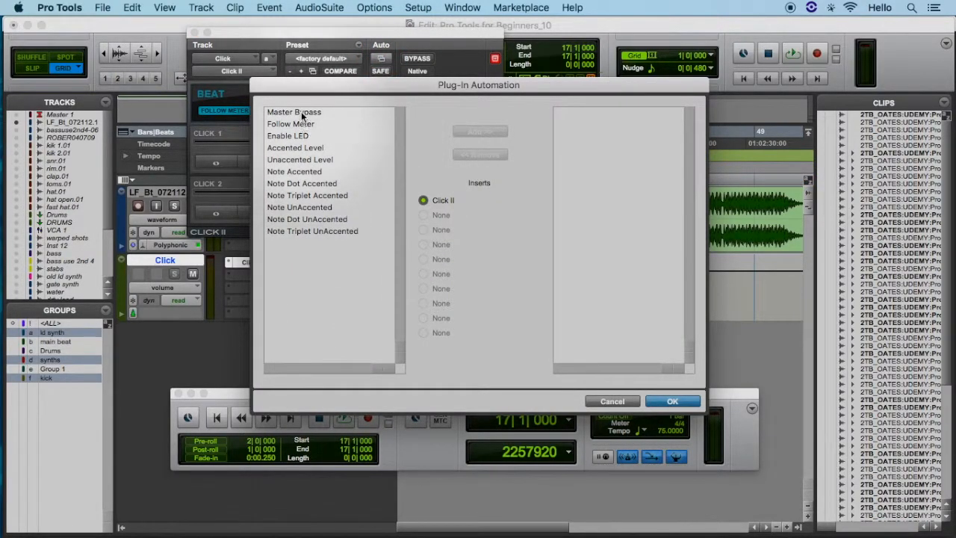
left_click(672, 402)
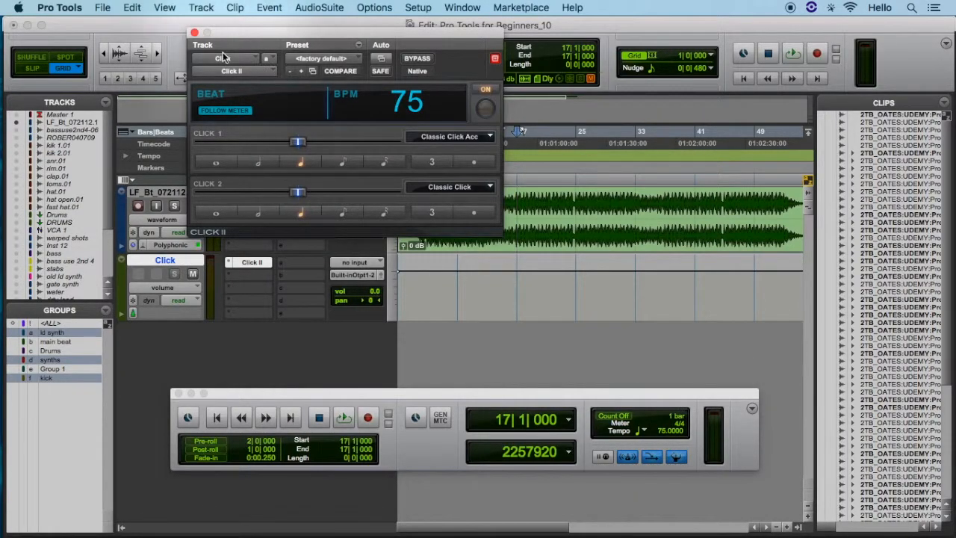
left_click(195, 33)
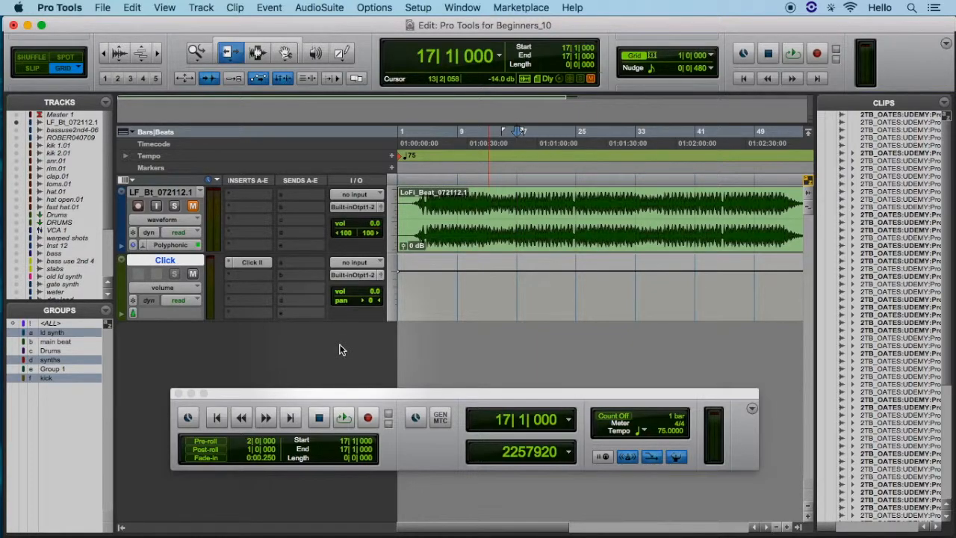
Step: Hide the Transport window and bring it back on screen
key("super+1")
left_click(463, 8)
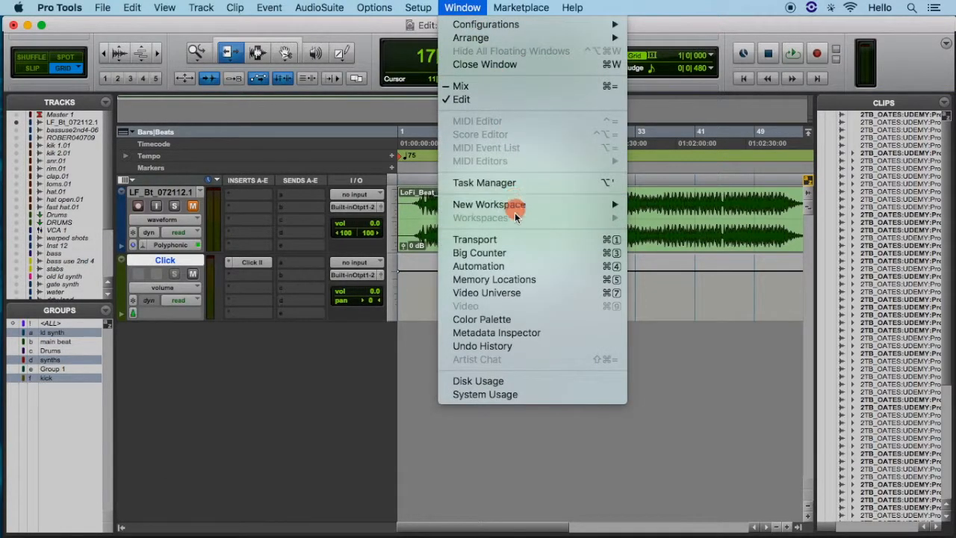
left_click(515, 240)
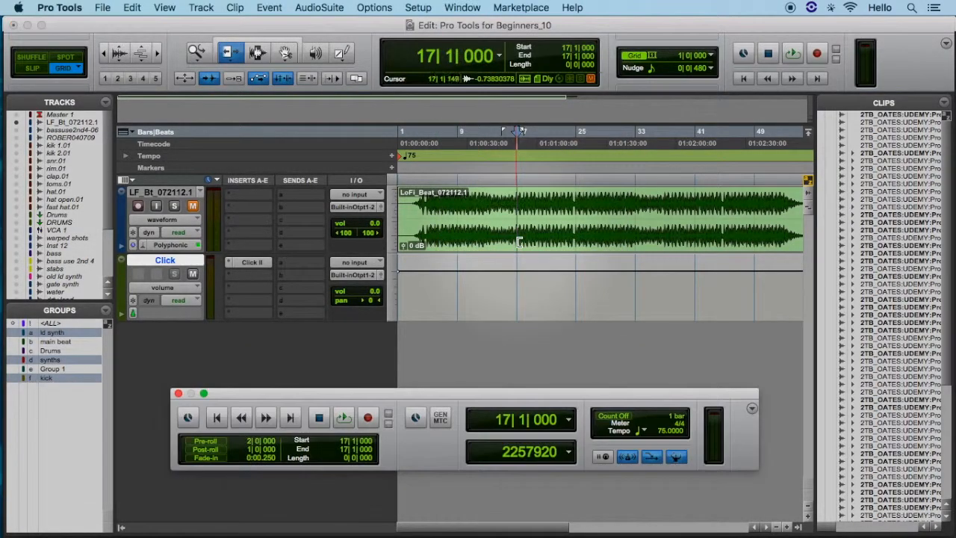
Step: Play the click from bar 17 and switch the Metronome off and back on during playback
key("space")
left_click(632, 463)
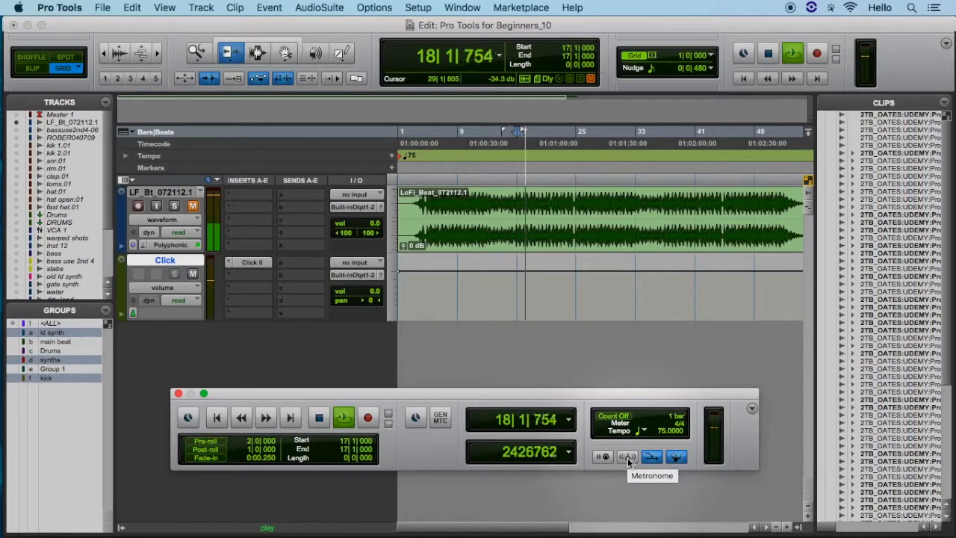
left_click(629, 458)
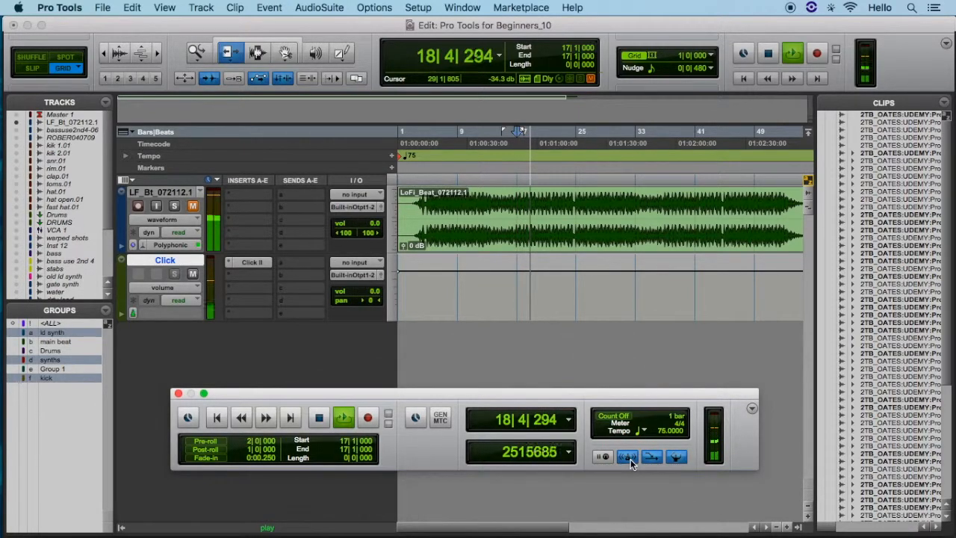